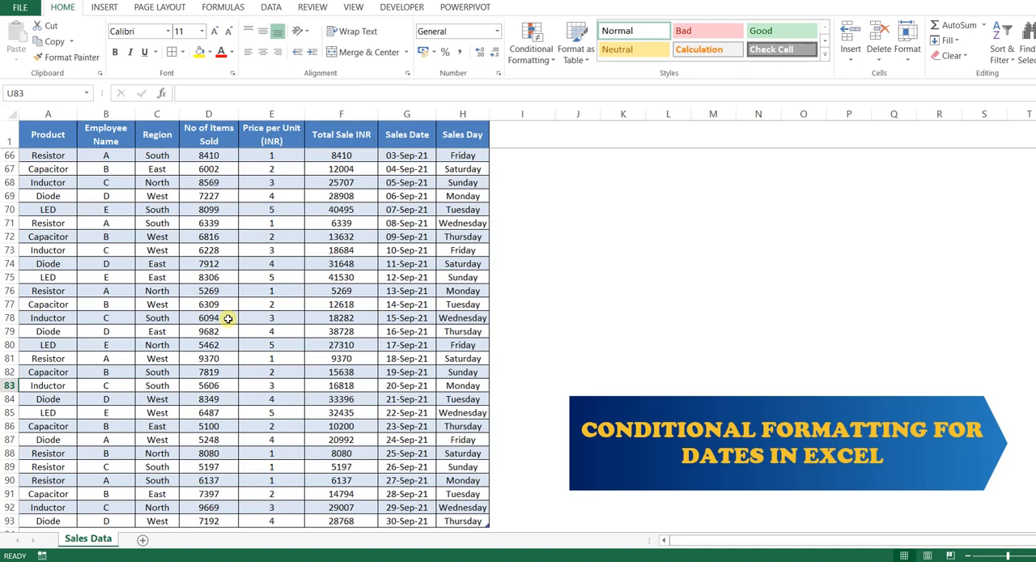
Examine each column of the sales table from Product to Sales Day, including the dates in the Sales Date column
{"action": "left_click", "coordinate": [51, 120]}
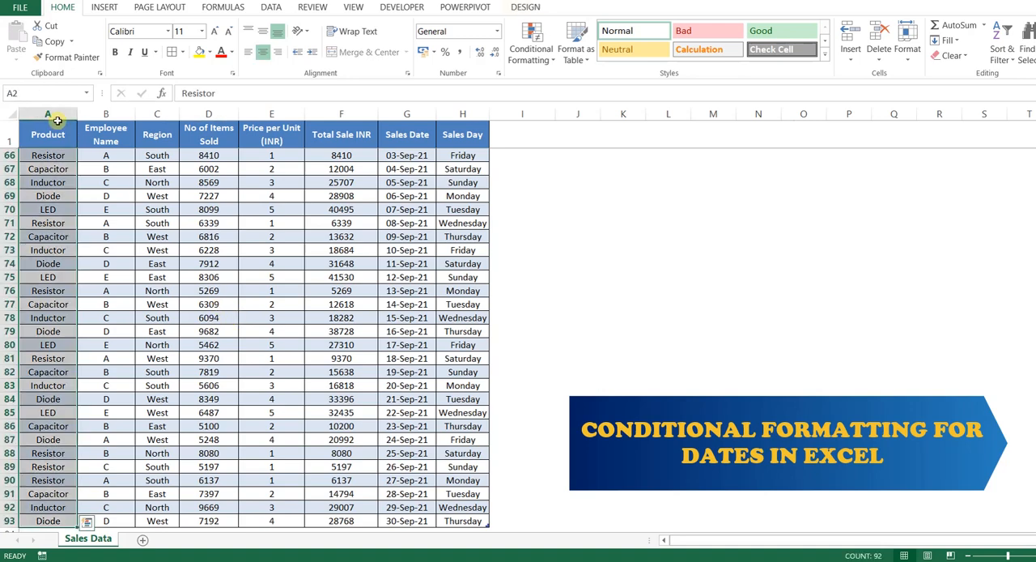
{"action": "left_click", "coordinate": [107, 114]}
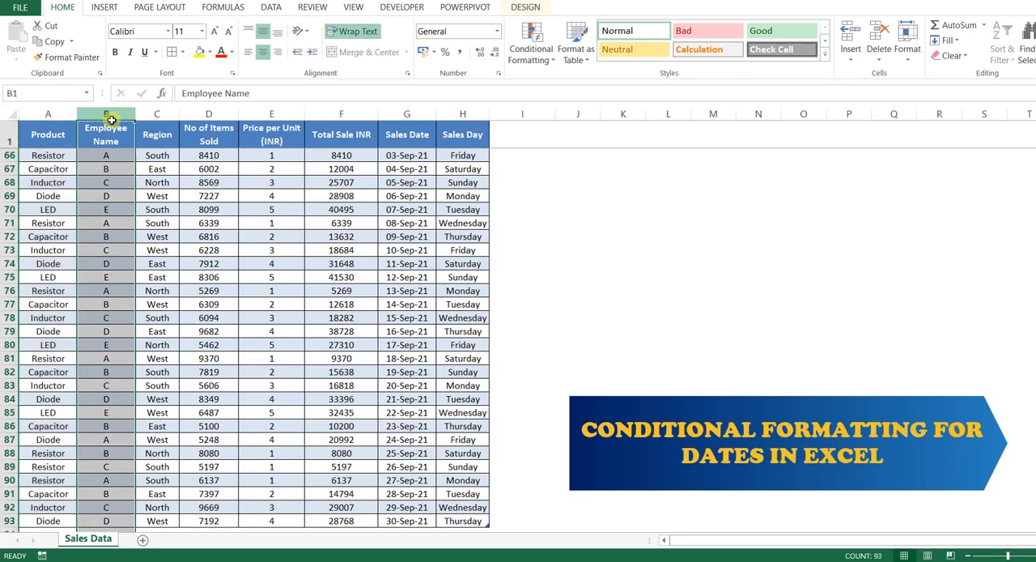
{"action": "left_click", "coordinate": [162, 115]}
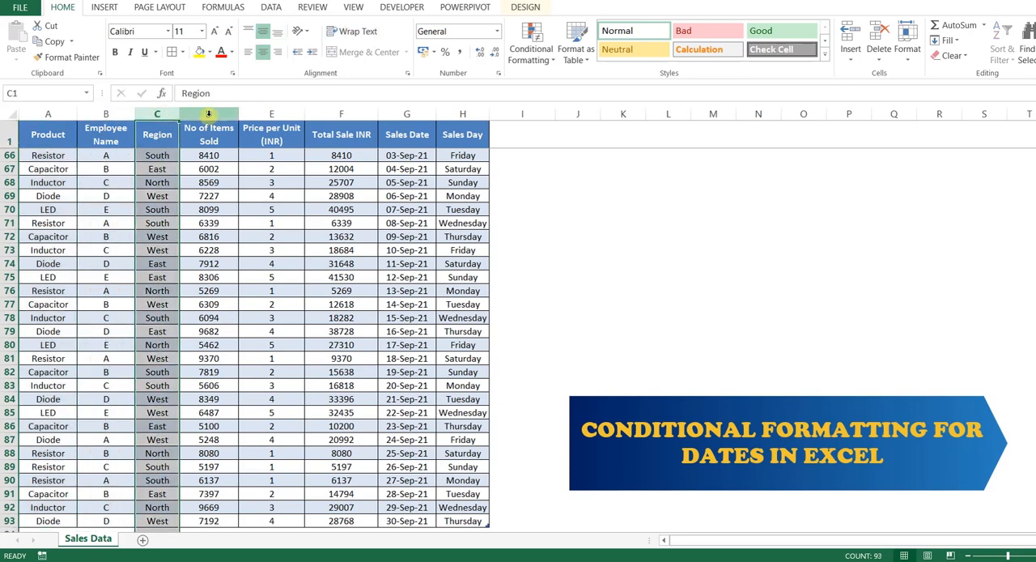
{"action": "left_click", "coordinate": [208, 114]}
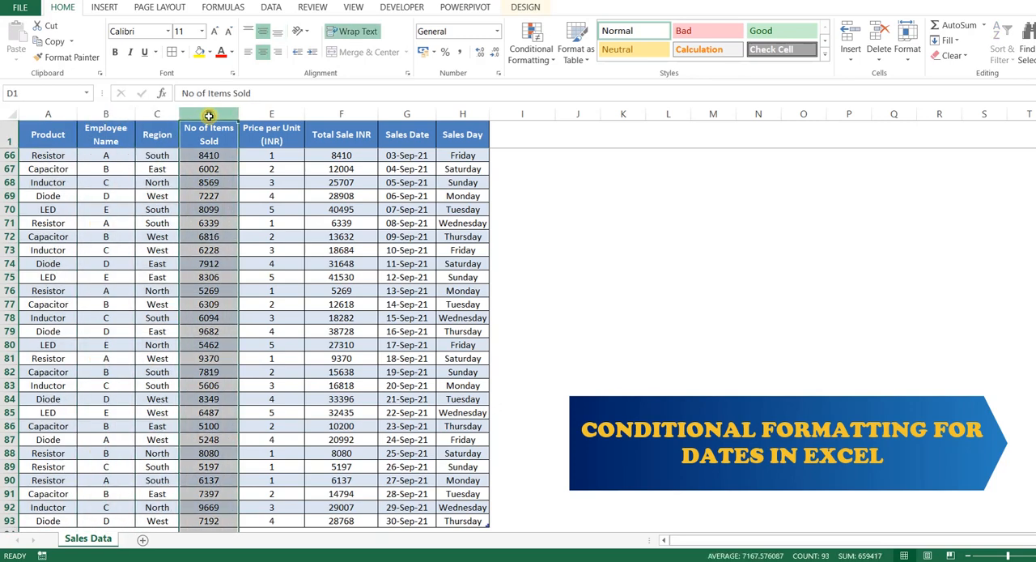
{"action": "left_click", "coordinate": [273, 114]}
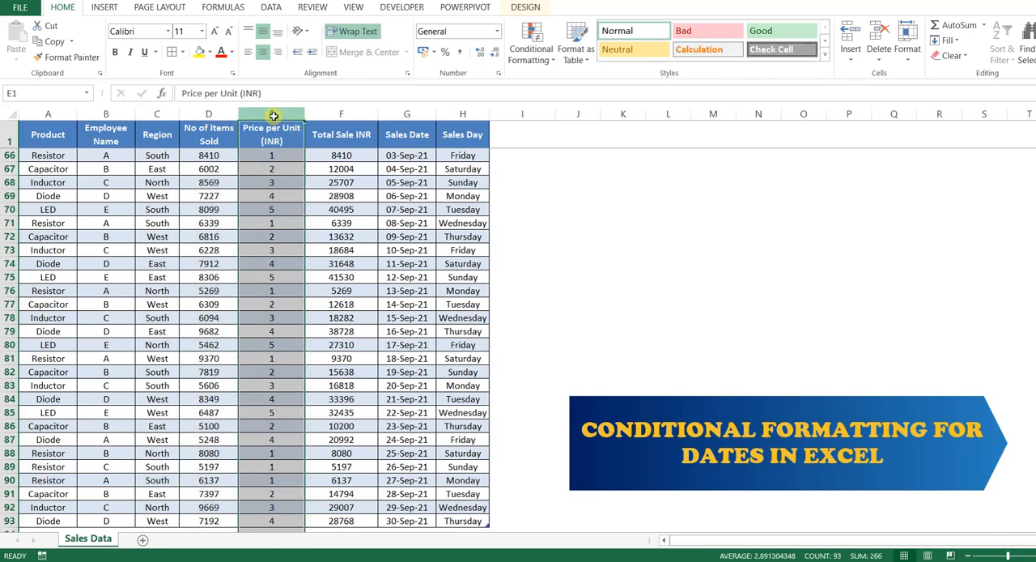
{"action": "left_click", "coordinate": [342, 116]}
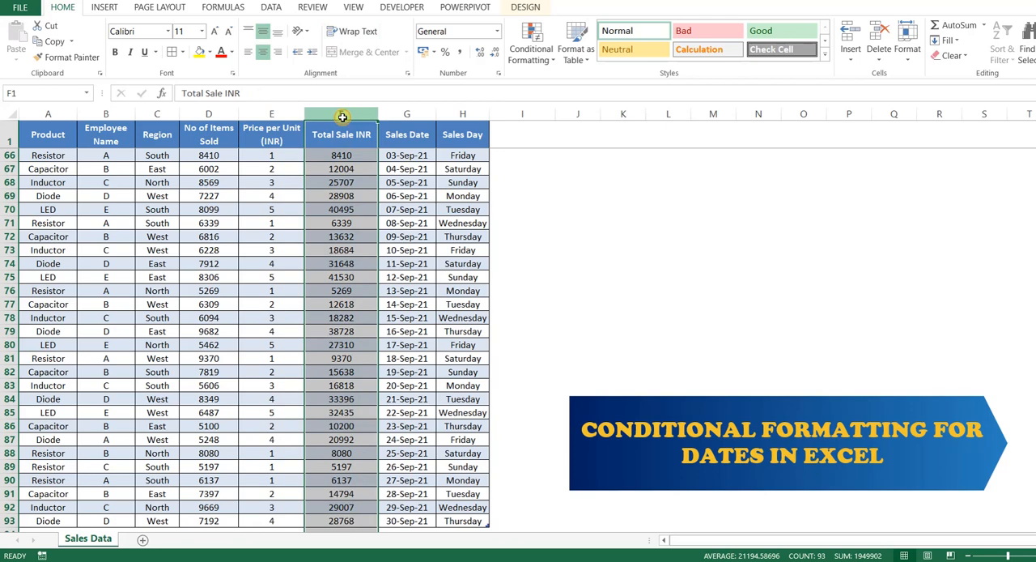
{"action": "left_click", "coordinate": [395, 115]}
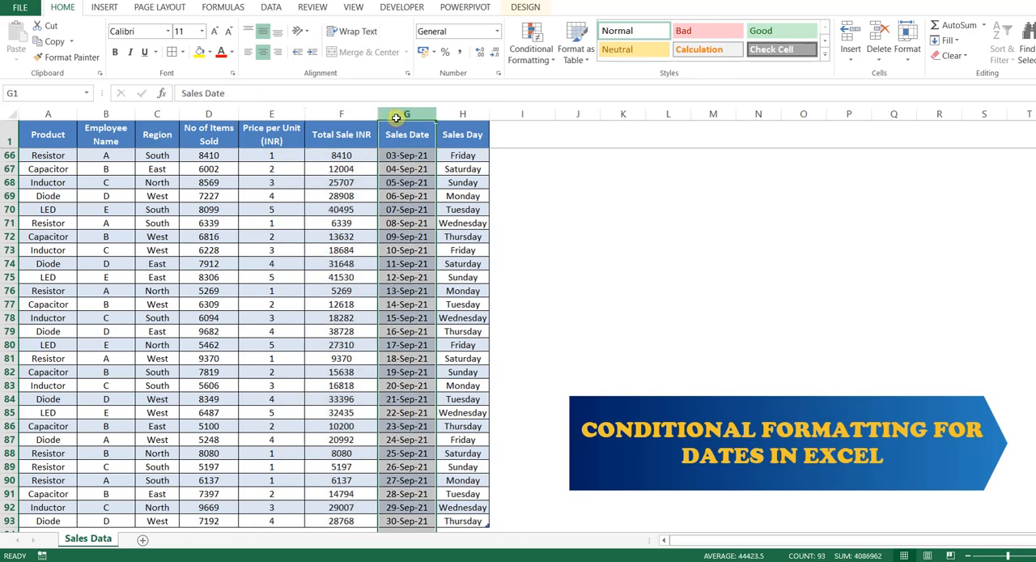
{"action": "left_click", "coordinate": [451, 115]}
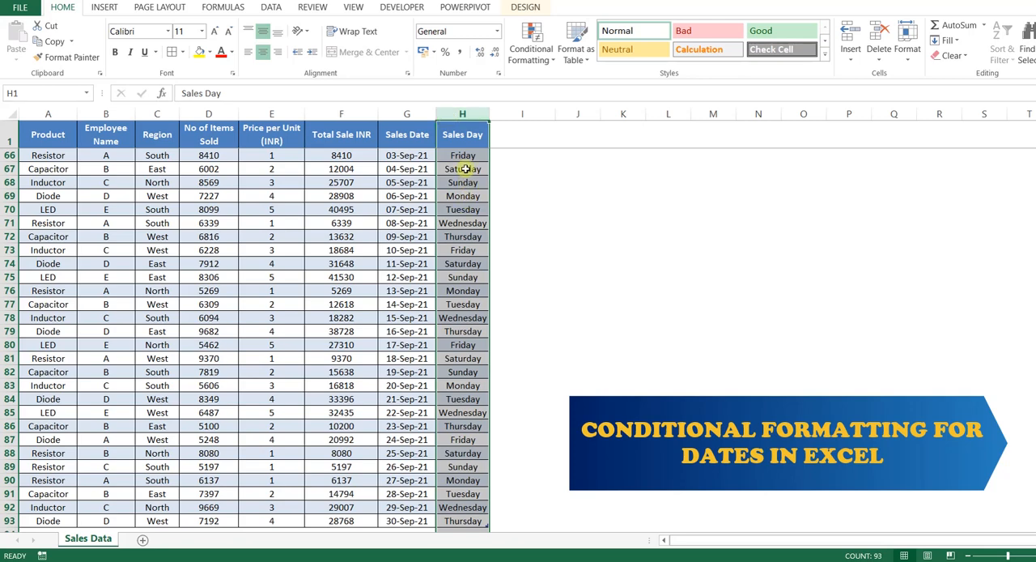
{"action": "left_click_drag", "start_coordinate": [46, 134], "coordinate": [457, 452]}
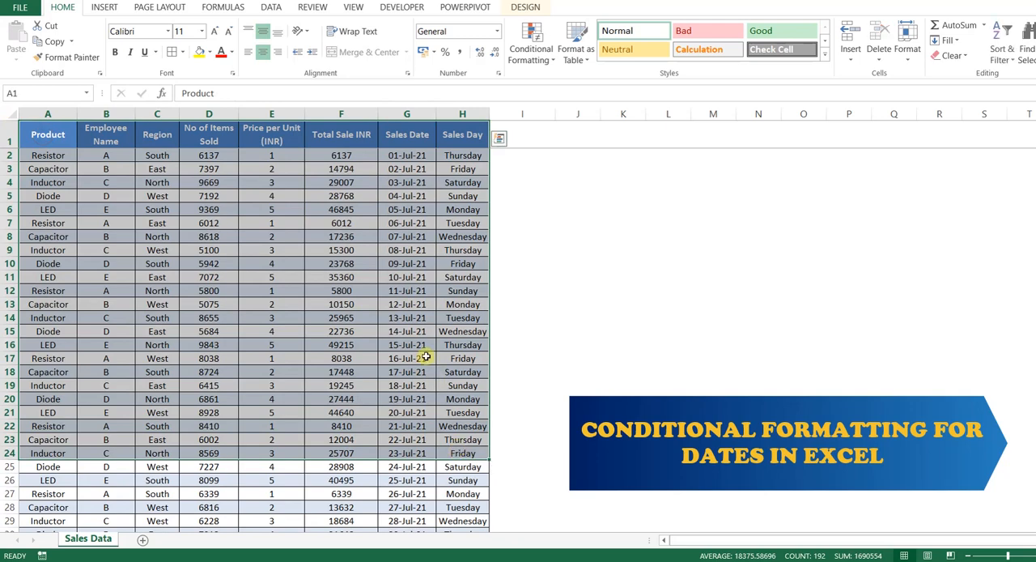
{"action": "left_click", "coordinate": [425, 251]}
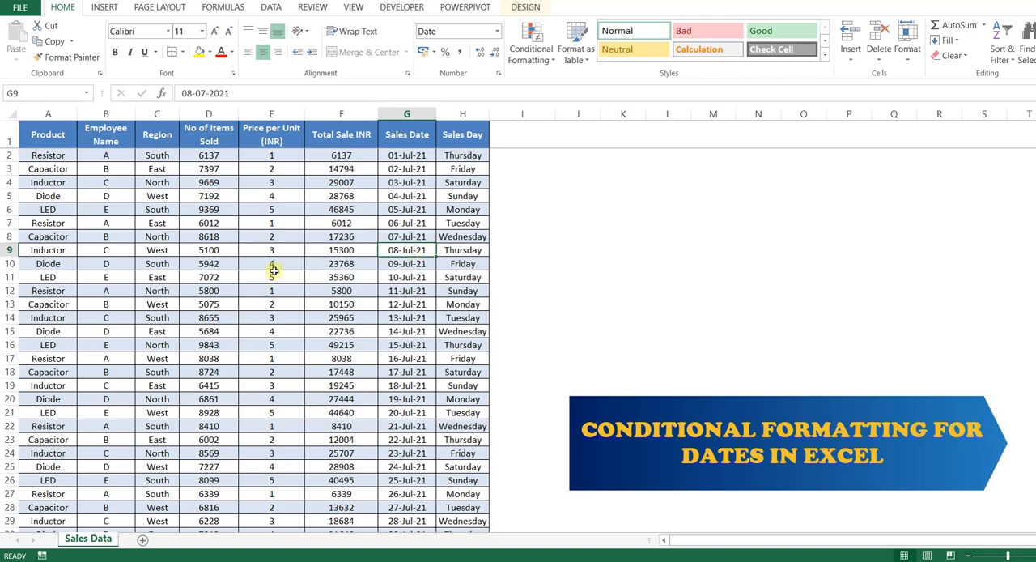
{"action": "left_click", "coordinate": [410, 112]}
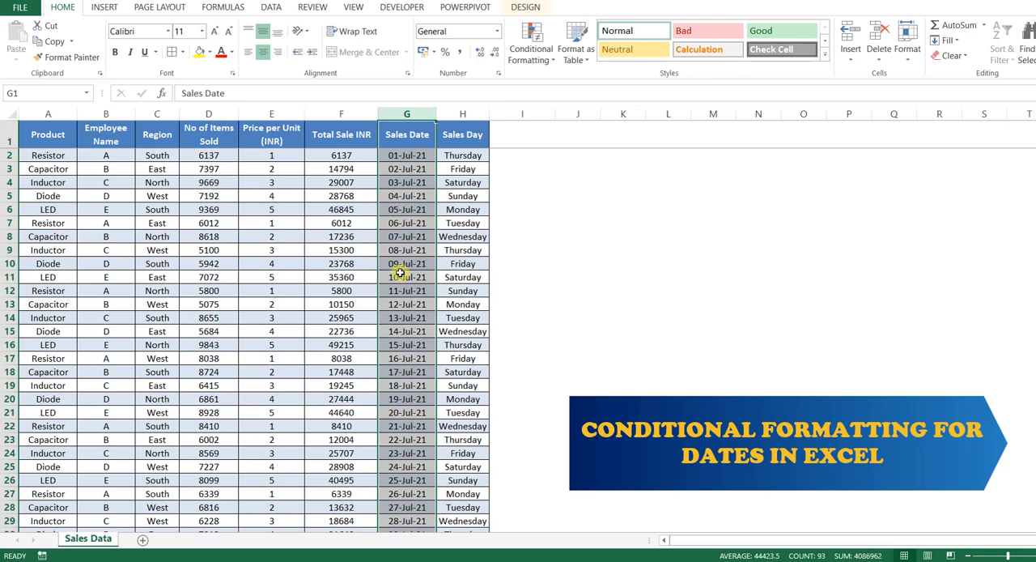
{"action": "scroll", "coordinate": [400, 273], "scroll_direction": "down", "scroll_amount": 7}
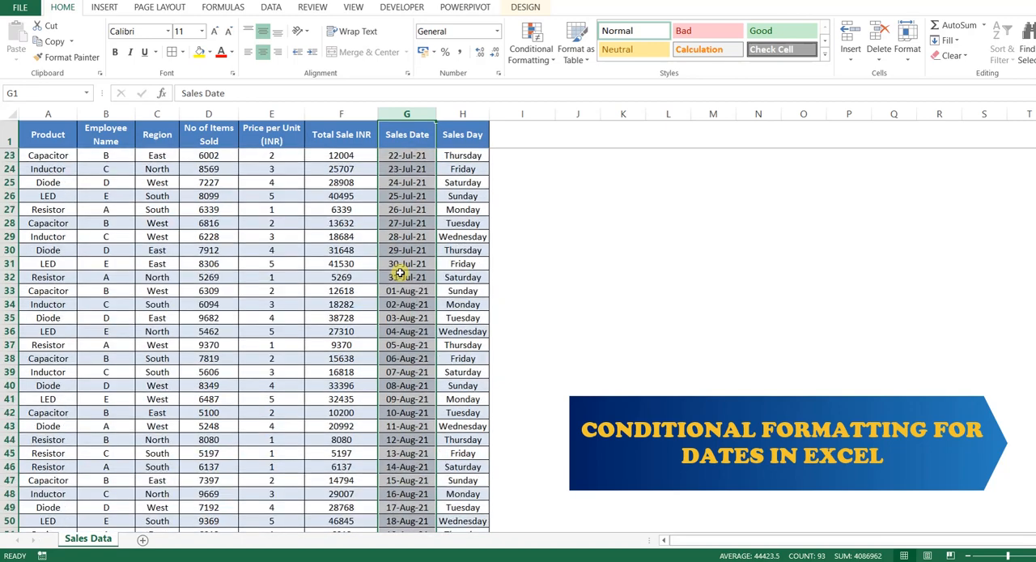
{"action": "scroll", "coordinate": [400, 274], "scroll_direction": "up", "scroll_amount": 7}
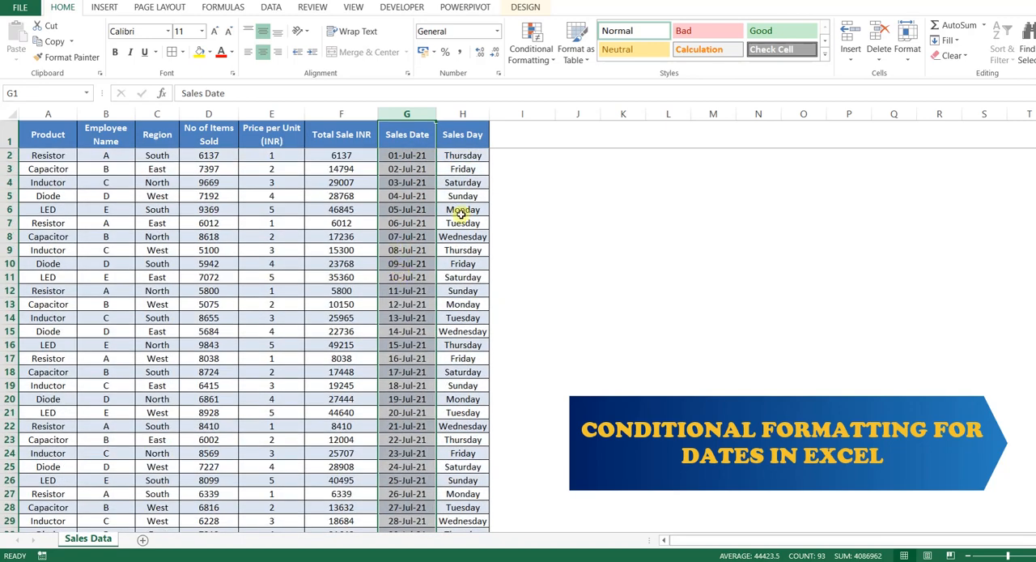
Open the A Date Occurring highlight rule, examine its available date periods, and cancel without applying it
{"action": "left_click", "coordinate": [551, 225]}
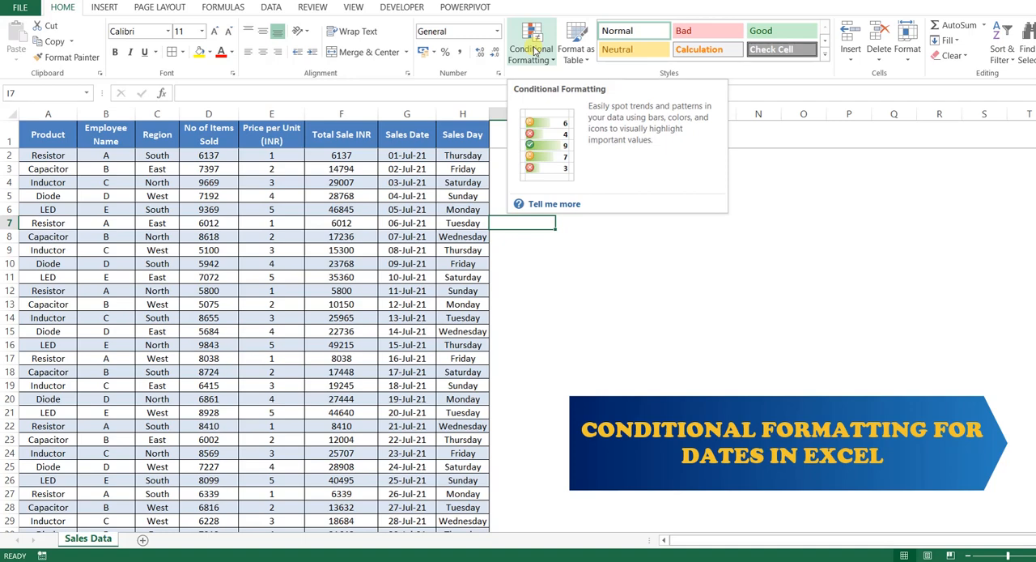
{"action": "left_click", "coordinate": [531, 55]}
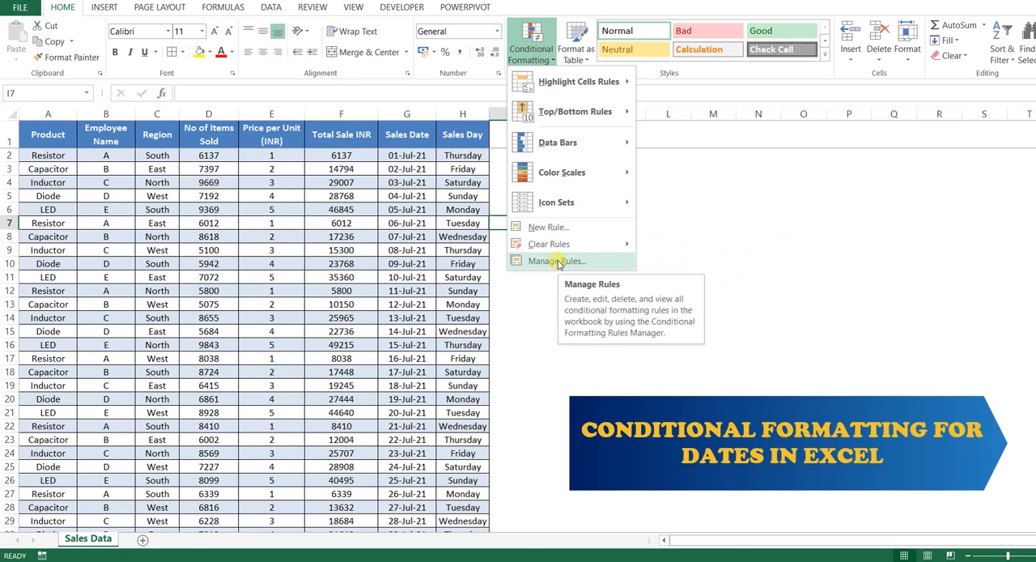
{"action": "mouse_move", "coordinate": [564, 88]}
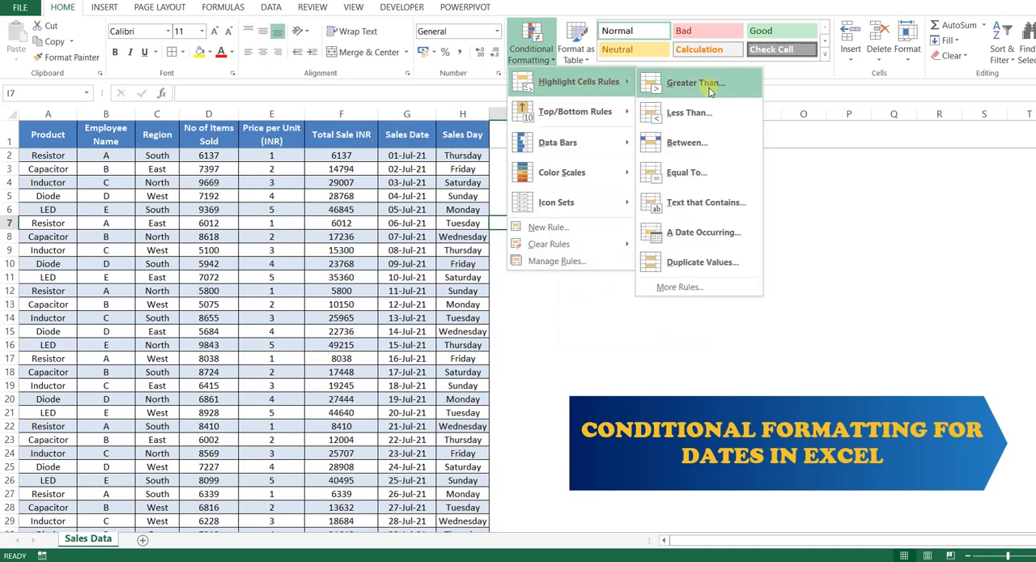
{"action": "left_click", "coordinate": [731, 241]}
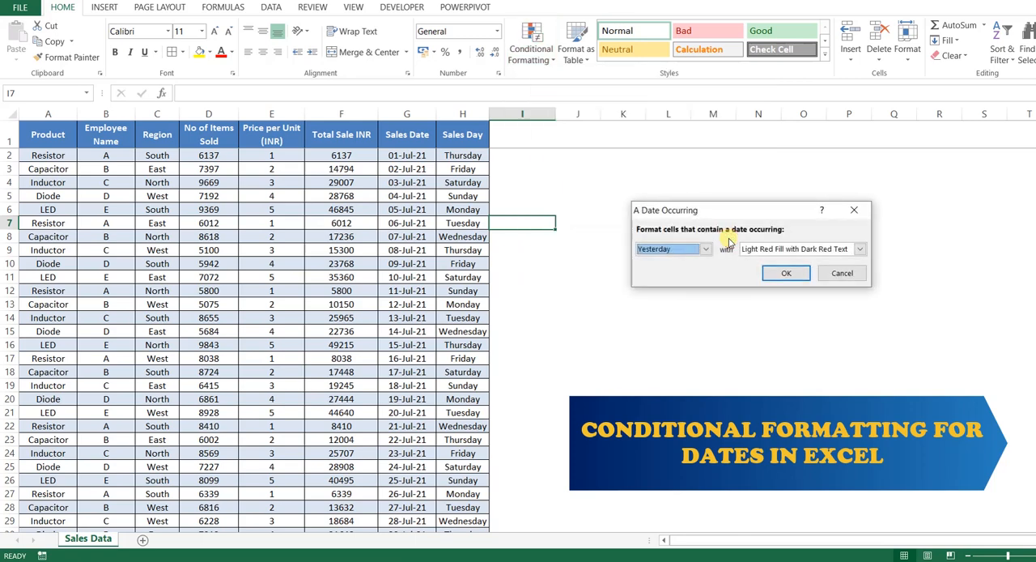
{"action": "left_click_drag", "start_coordinate": [731, 213], "coordinate": [703, 192]}
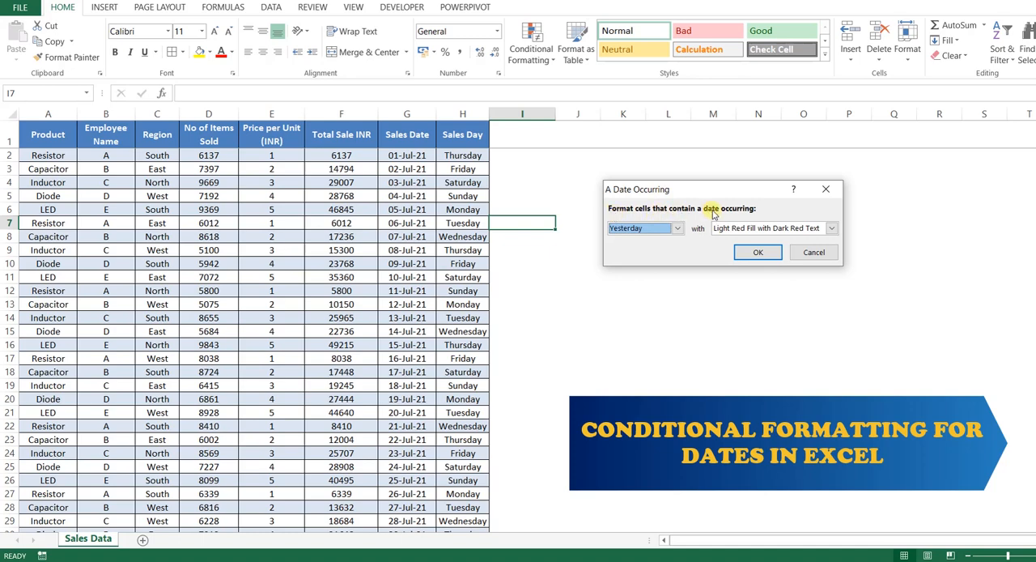
{"action": "left_click", "coordinate": [678, 229]}
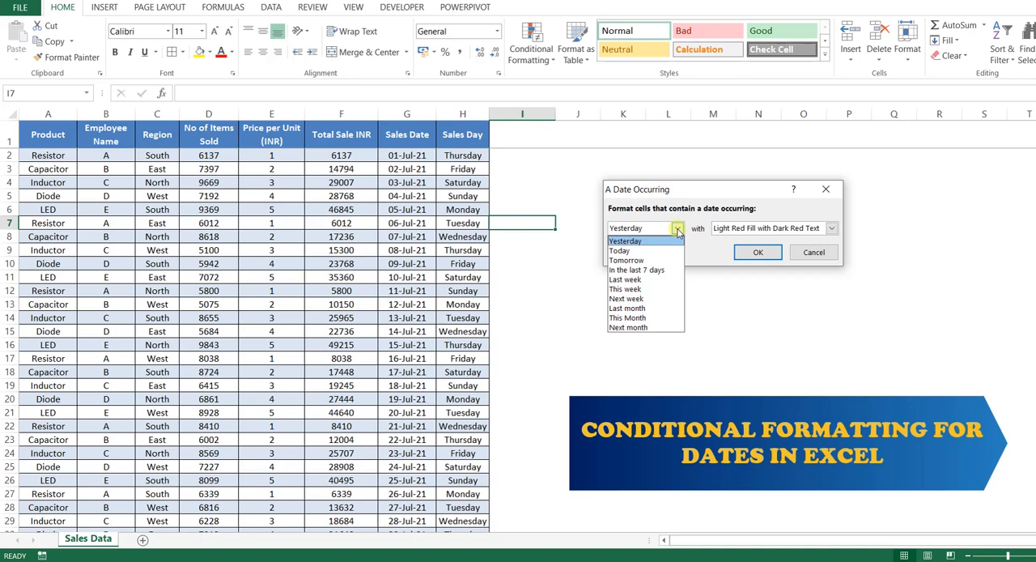
{"action": "left_click", "coordinate": [642, 244]}
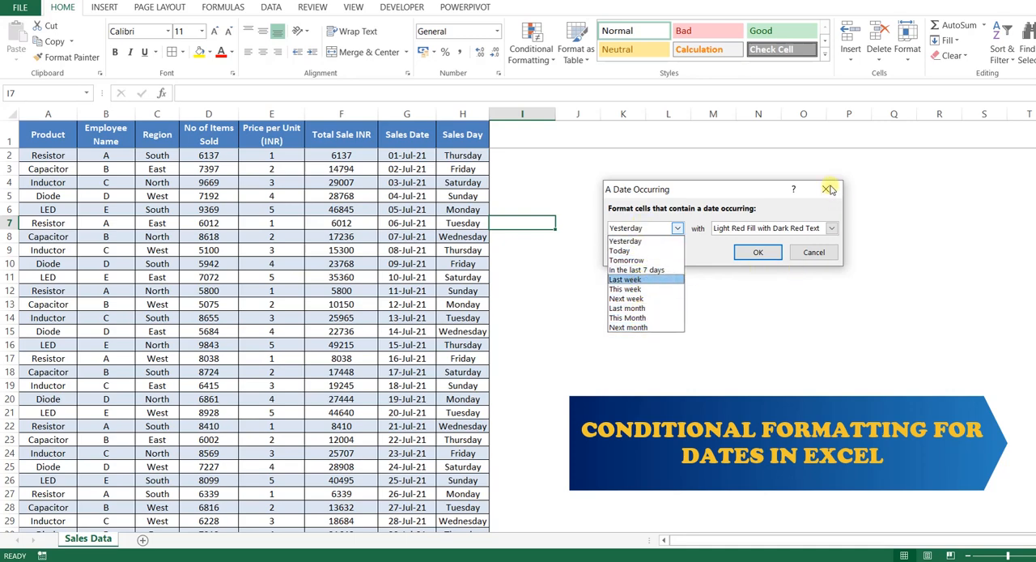
{"action": "left_click", "coordinate": [824, 253]}
{"action": "left_click", "coordinate": [825, 254]}
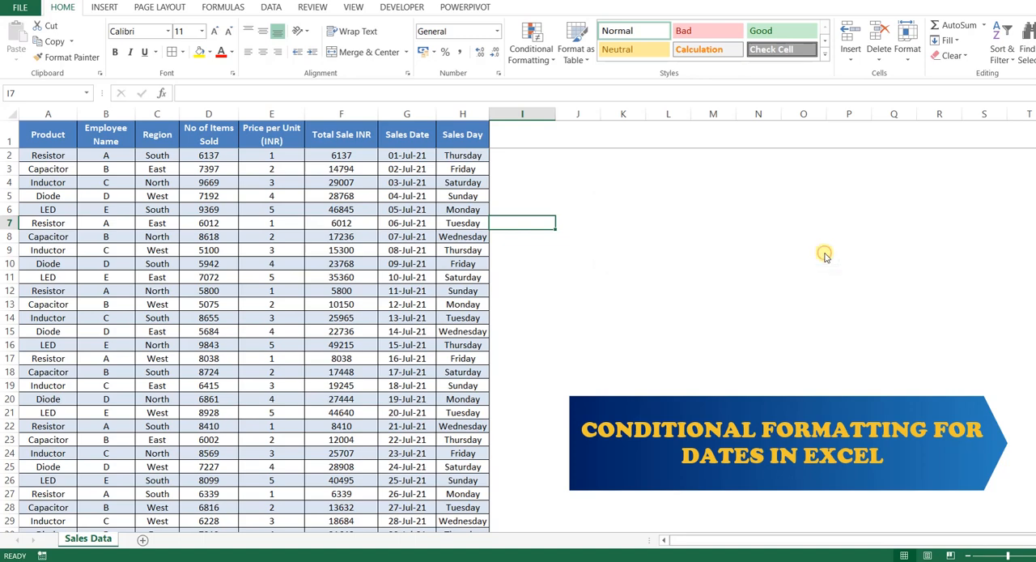
{"action": "left_click", "coordinate": [824, 253]}
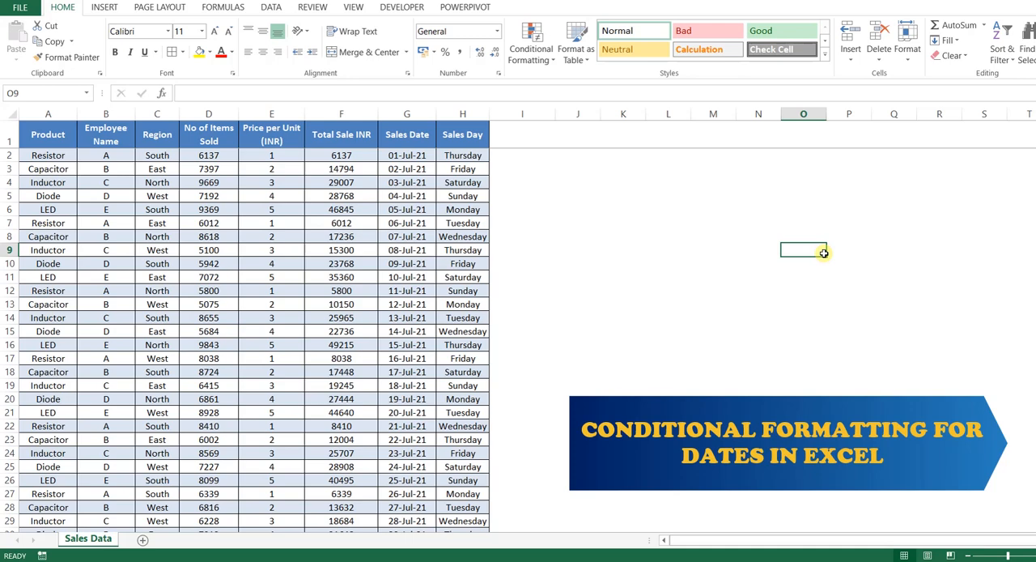
Highlight dates occurring Yesterday across the whole sales table with Yellow Fill with Dark Yellow Text, and locate the match in Sales Date
{"action": "left_click", "coordinate": [58, 139]}
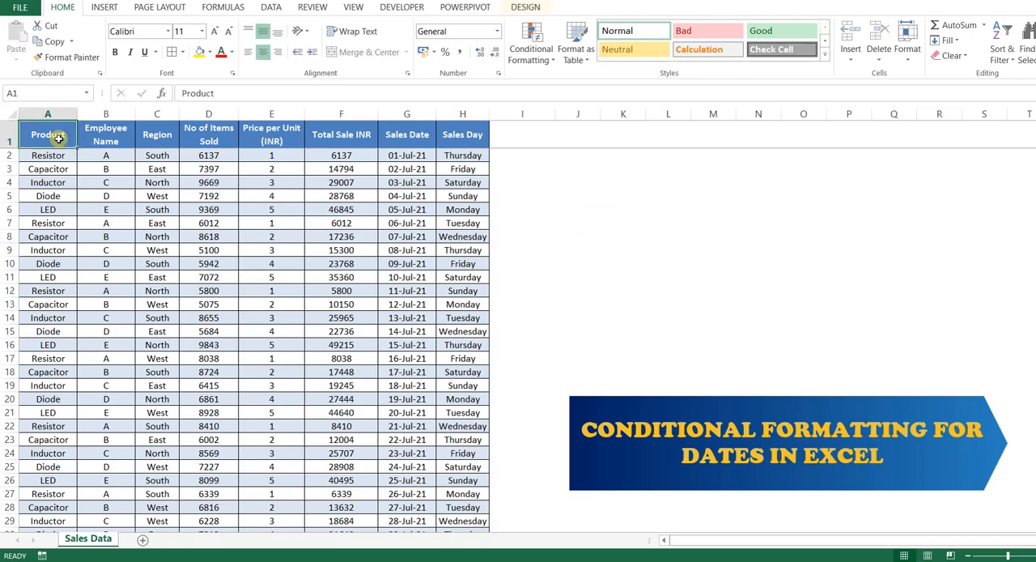
{"action": "key", "text": "ctrl+shift+End"}
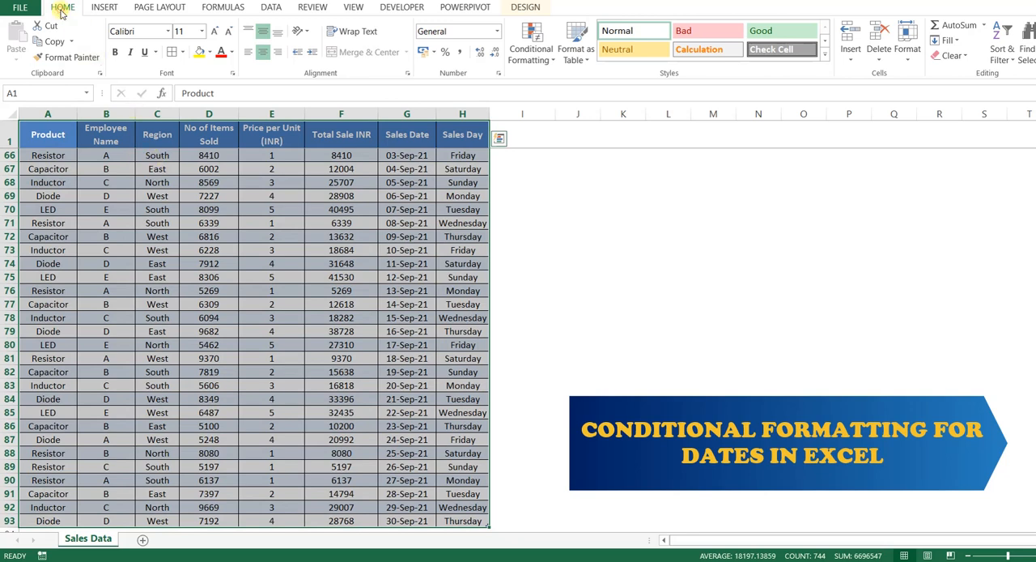
{"action": "left_click", "coordinate": [541, 62]}
{"action": "mouse_move", "coordinate": [564, 83]}
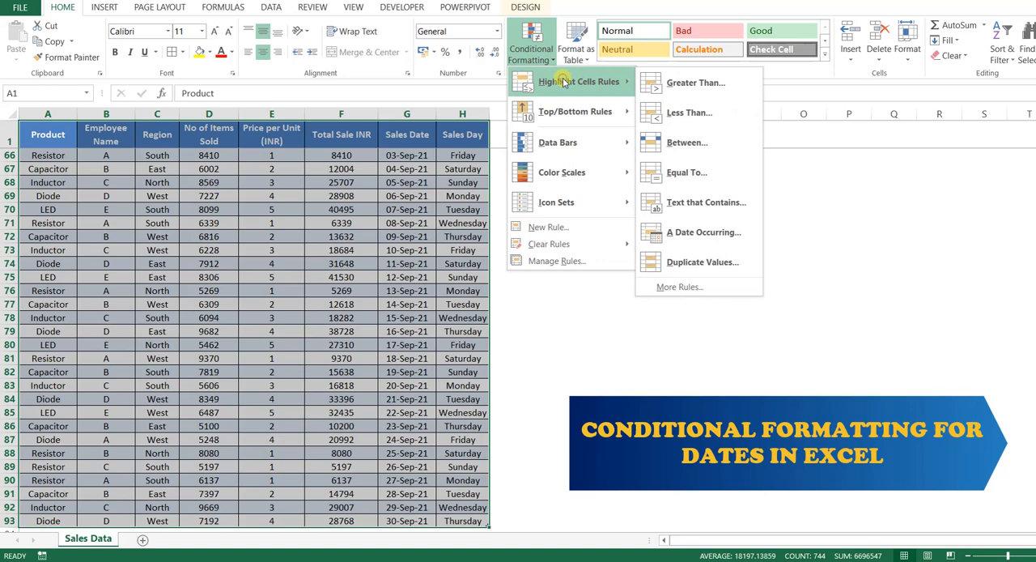
{"action": "left_click", "coordinate": [743, 233]}
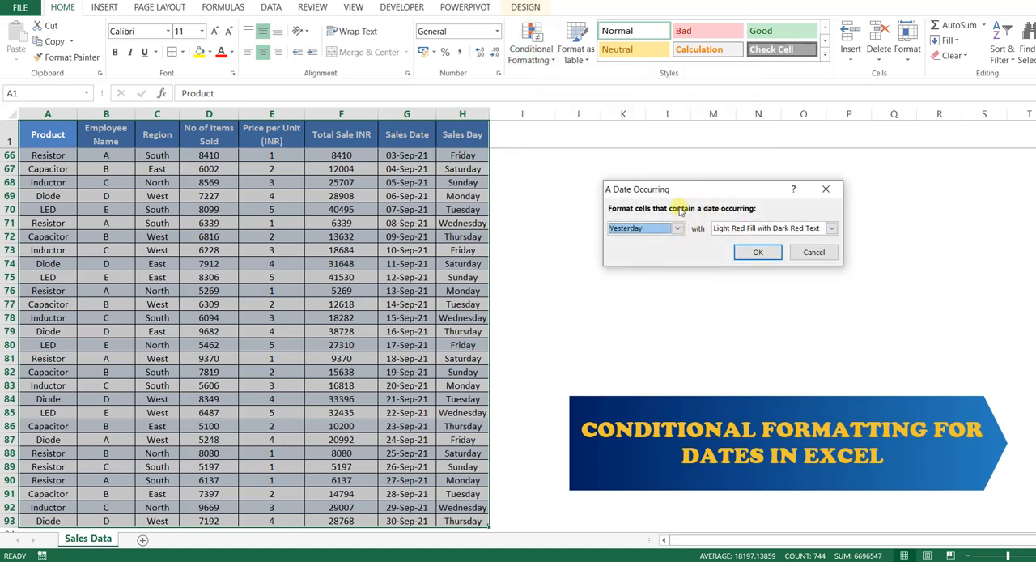
{"action": "left_click", "coordinate": [678, 229]}
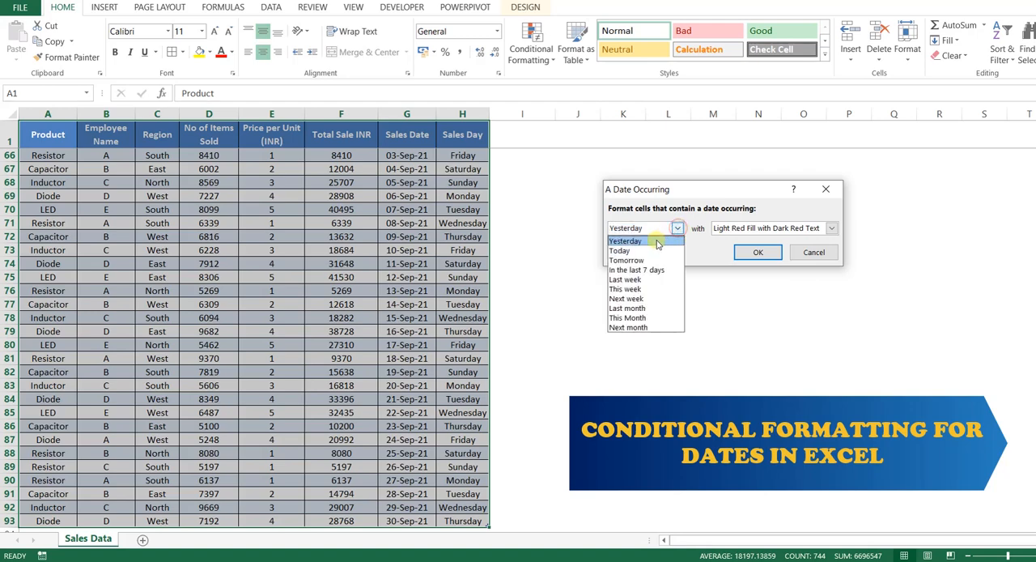
{"action": "left_click", "coordinate": [657, 241]}
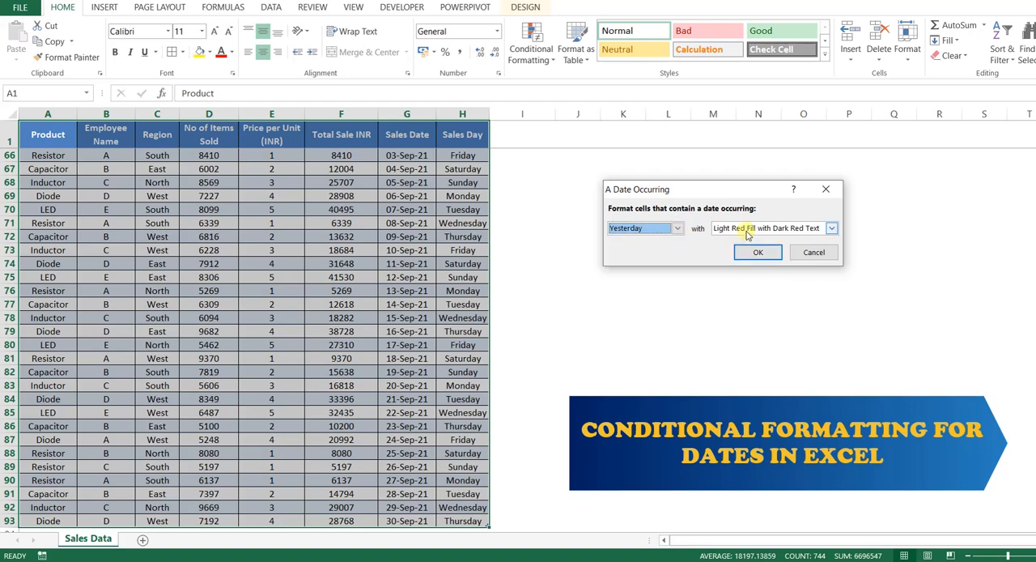
{"action": "left_click", "coordinate": [831, 228]}
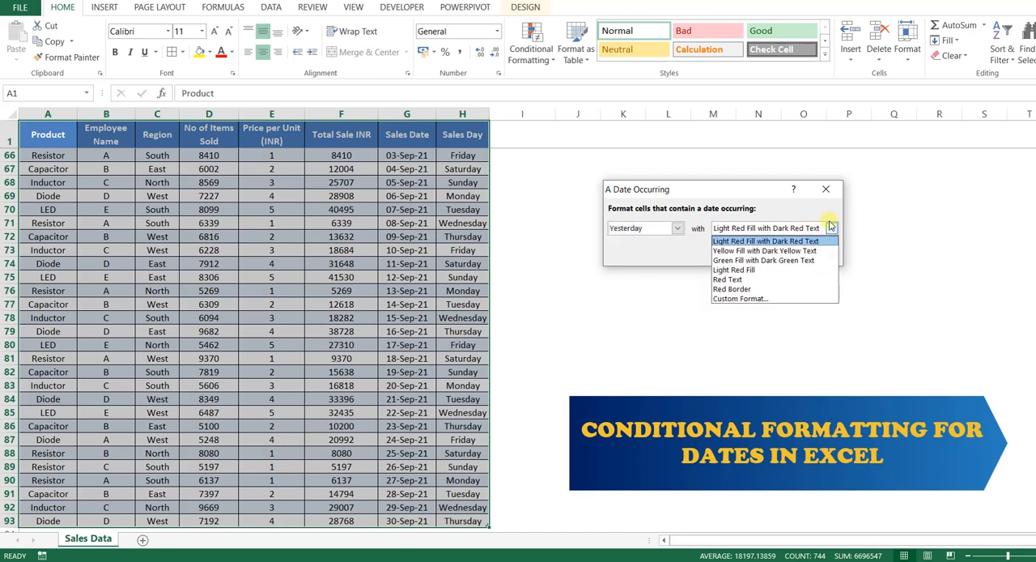
{"action": "left_click", "coordinate": [739, 251]}
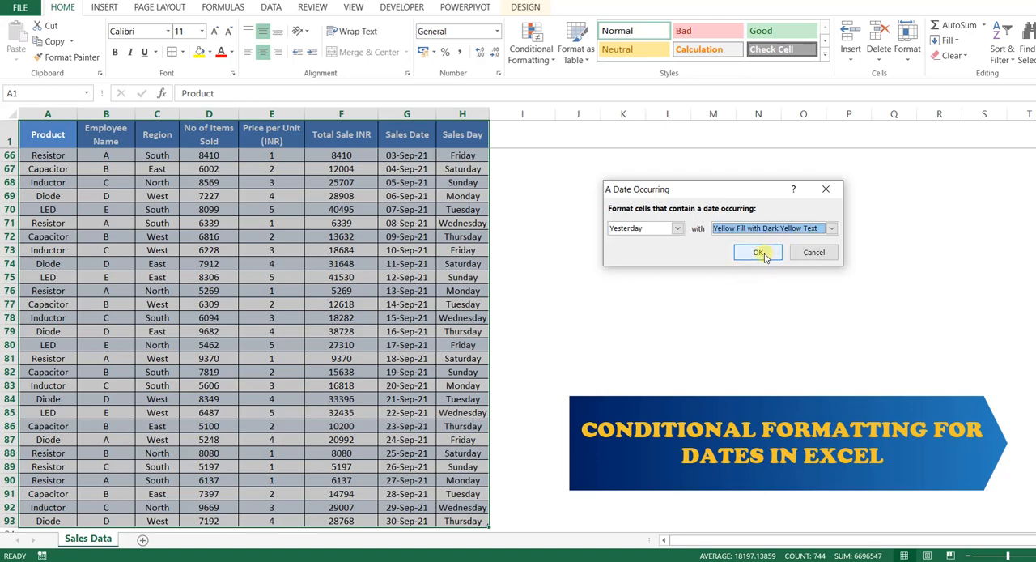
{"action": "left_click", "coordinate": [759, 253]}
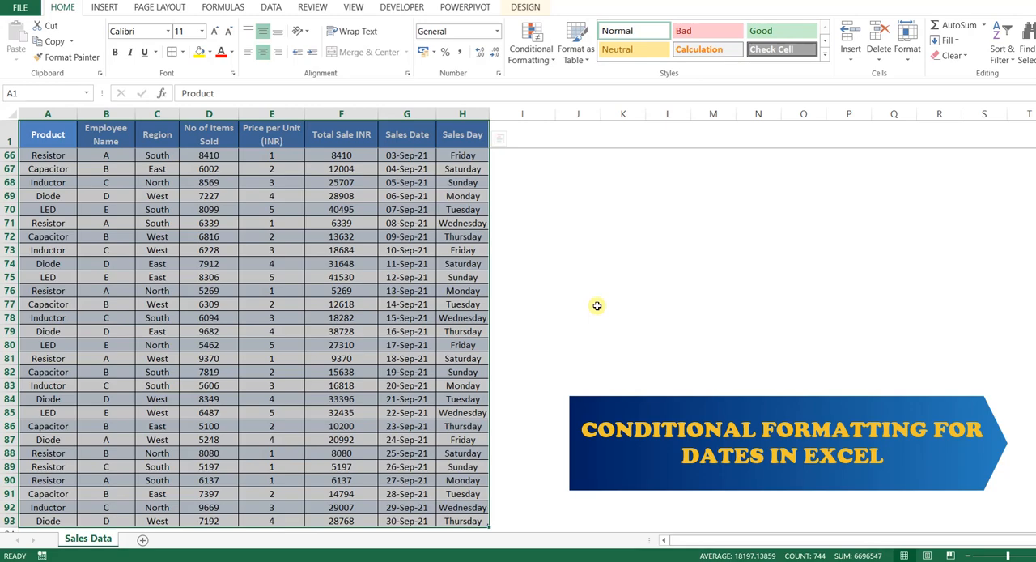
{"action": "scroll", "coordinate": [435, 295], "scroll_direction": "down", "scroll_amount": 4}
{"action": "scroll", "coordinate": [434, 296], "scroll_direction": "up", "scroll_amount": 6}
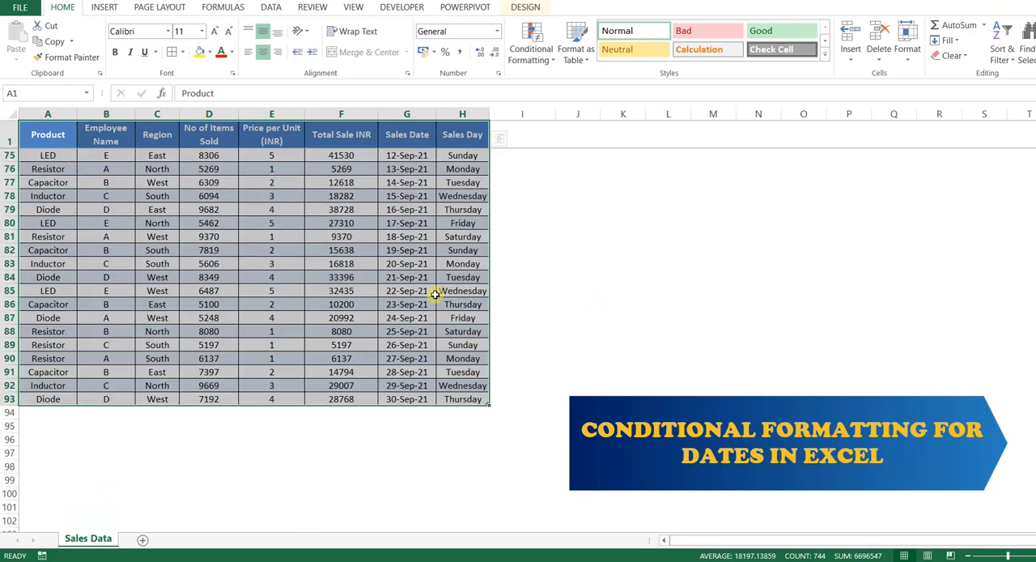
{"action": "scroll", "coordinate": [434, 295], "scroll_direction": "up", "scroll_amount": 8}
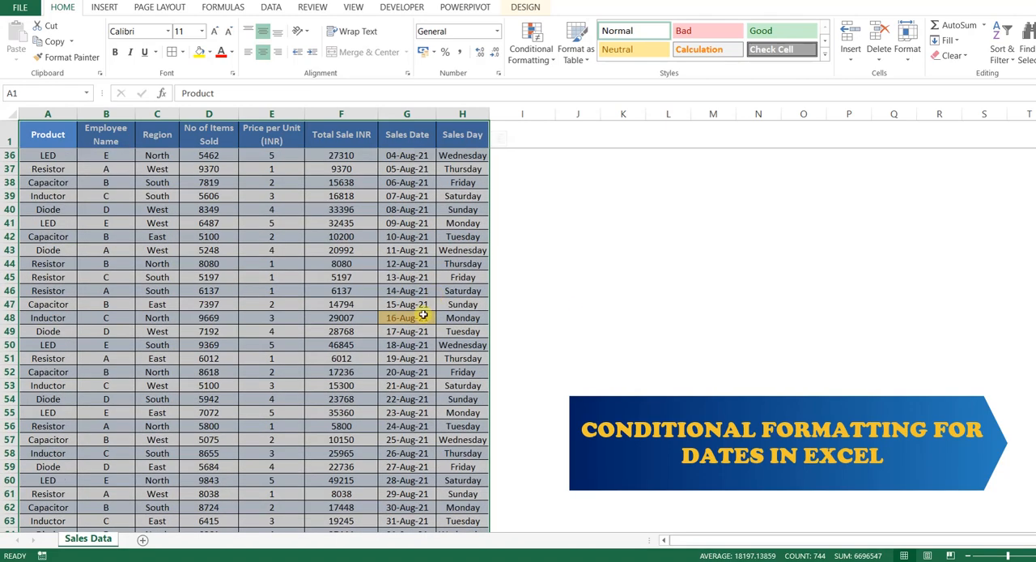
{"action": "left_click", "coordinate": [417, 318]}
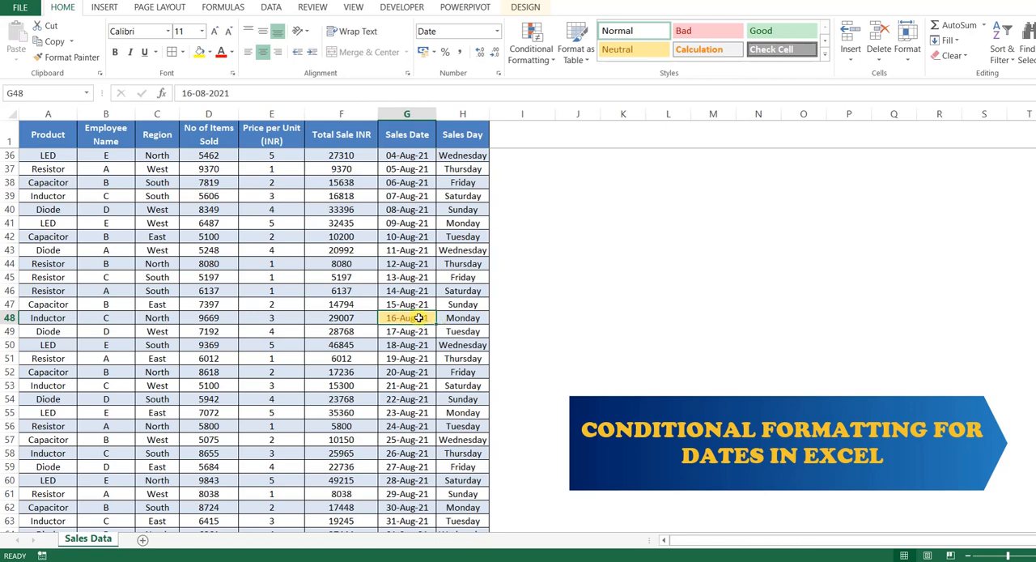
Highlight dates occurring Today across the whole sales table with Light Red Fill with Dark Red Text, and locate the match in Sales Date
{"action": "left_click", "coordinate": [44, 134]}
{"action": "key", "text": "ctrl+shift+End"}
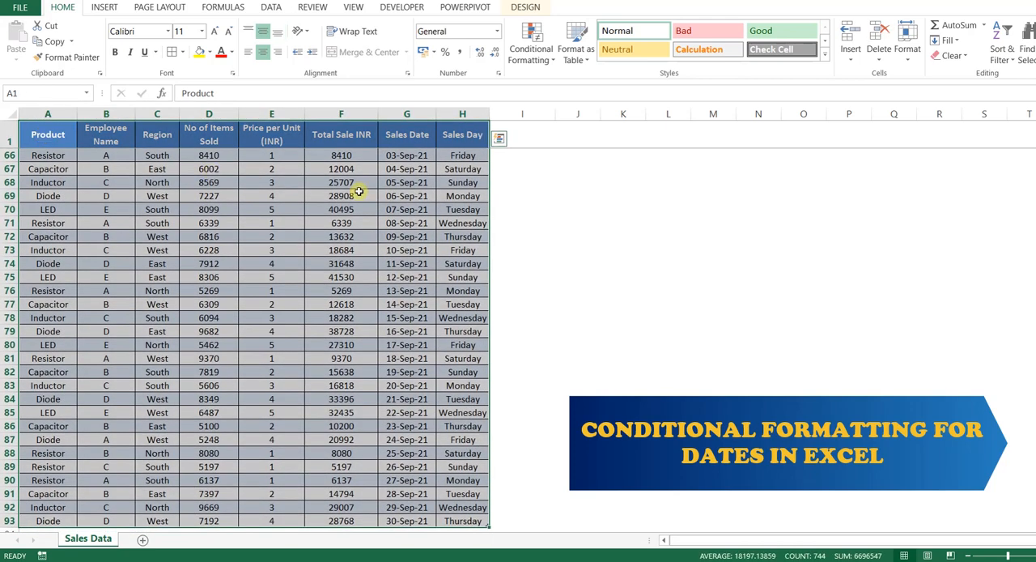
{"action": "left_click", "coordinate": [531, 48]}
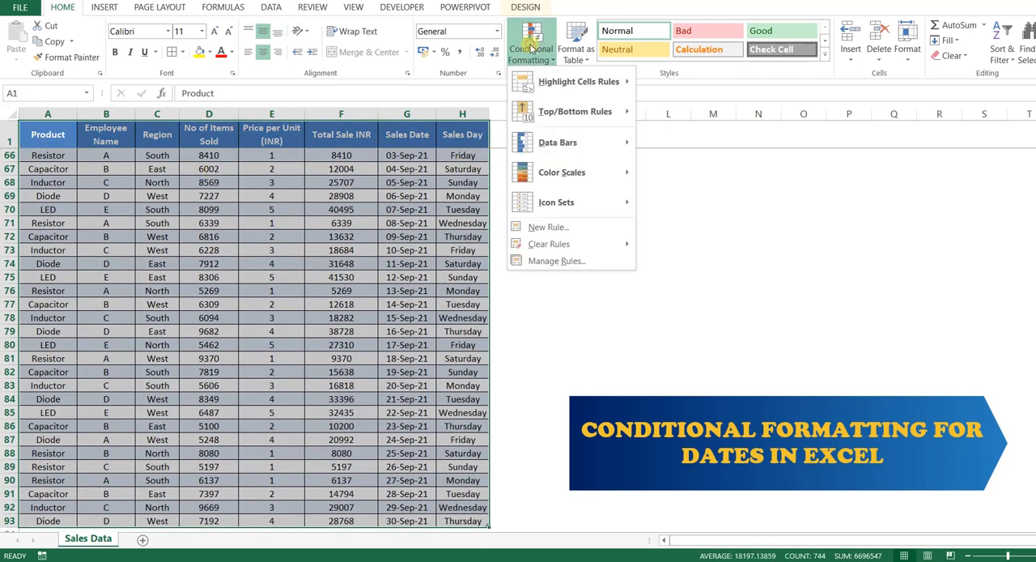
{"action": "mouse_move", "coordinate": [555, 81]}
{"action": "left_click", "coordinate": [713, 233]}
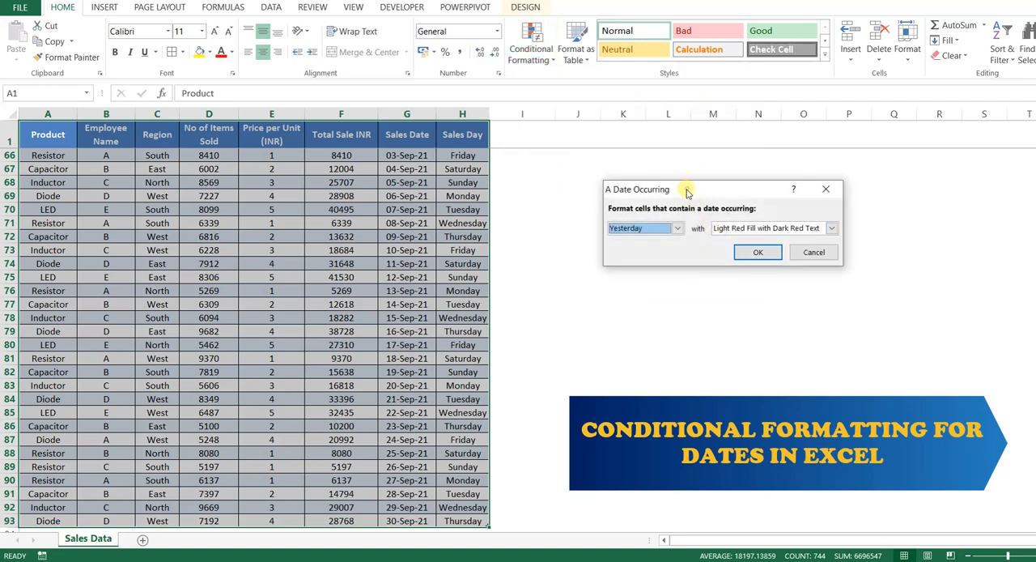
{"action": "left_click_drag", "start_coordinate": [687, 192], "coordinate": [644, 195]}
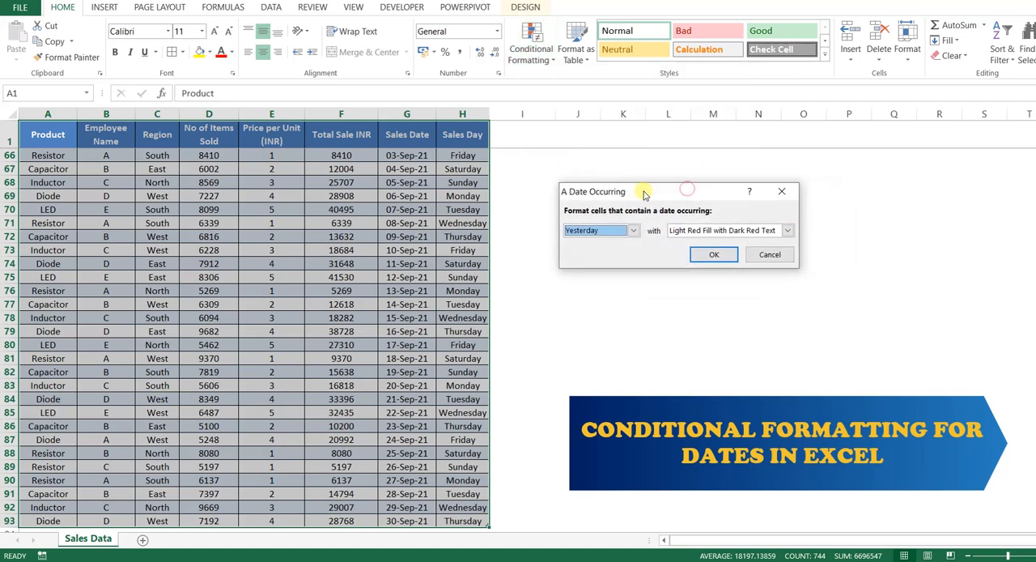
{"action": "left_click", "coordinate": [634, 233]}
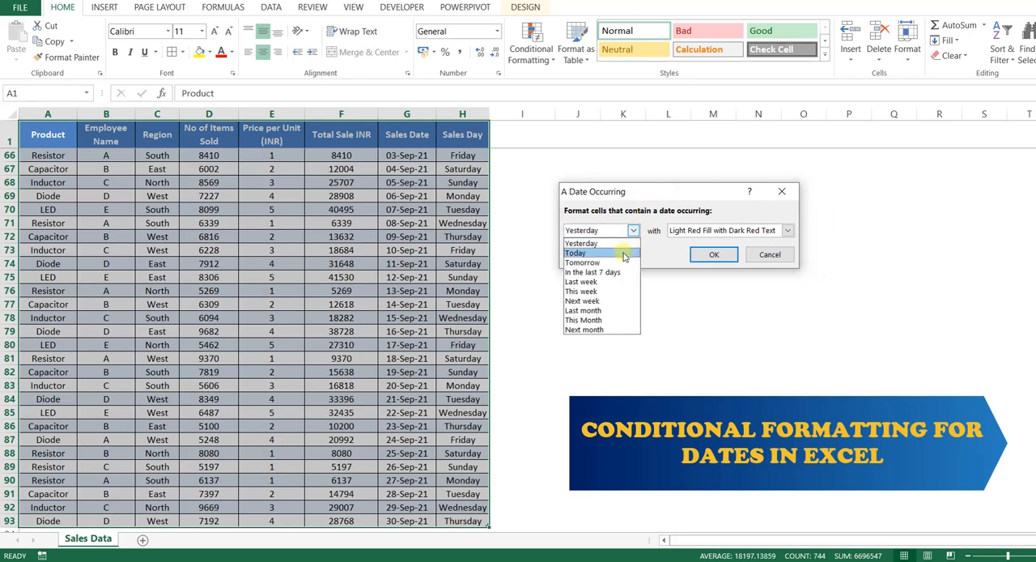
{"action": "left_click", "coordinate": [624, 254]}
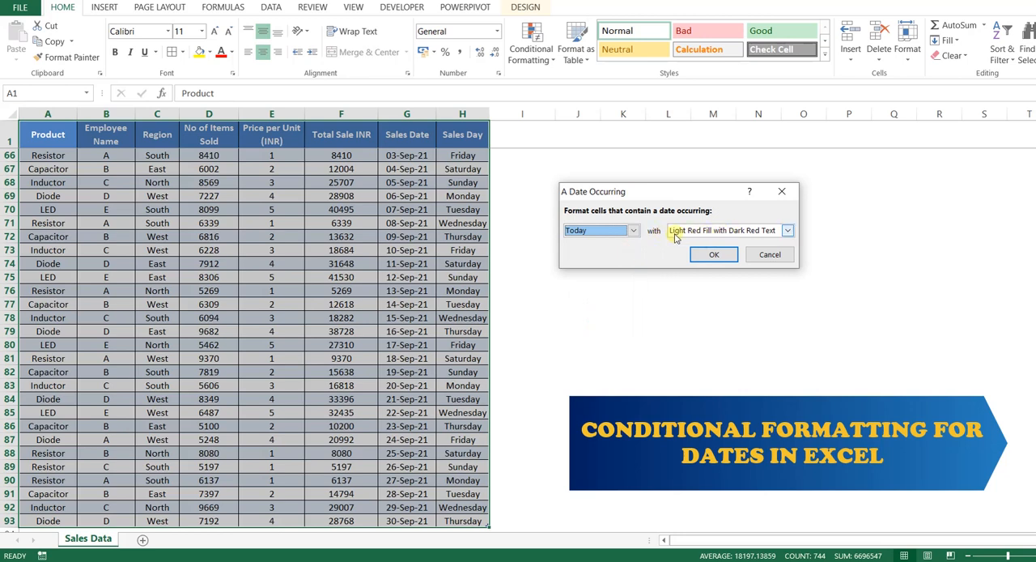
{"action": "left_click", "coordinate": [712, 256]}
{"action": "scroll", "coordinate": [571, 298], "scroll_direction": "down", "scroll_amount": 3}
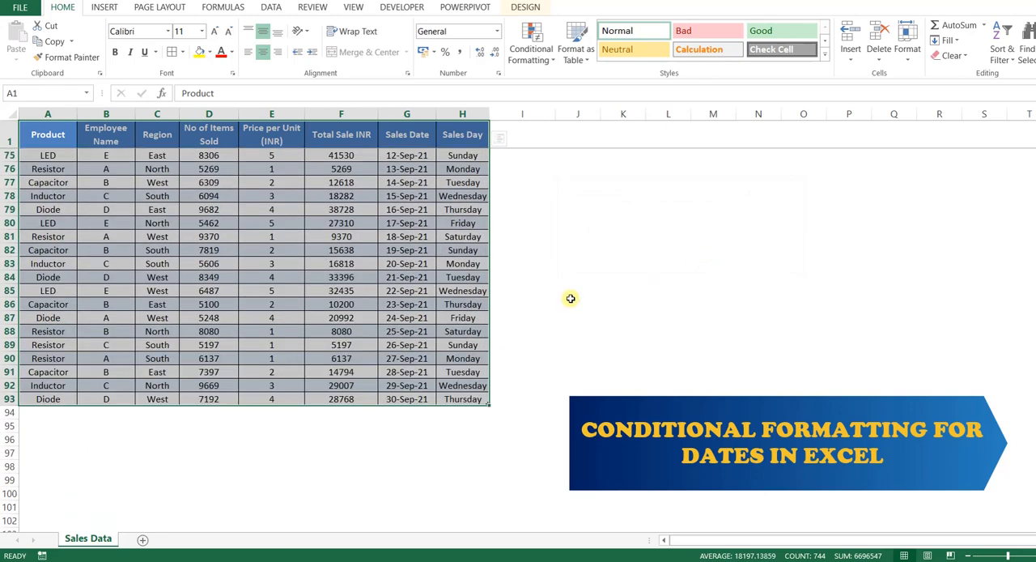
{"action": "scroll", "coordinate": [570, 298], "scroll_direction": "up", "scroll_amount": 13}
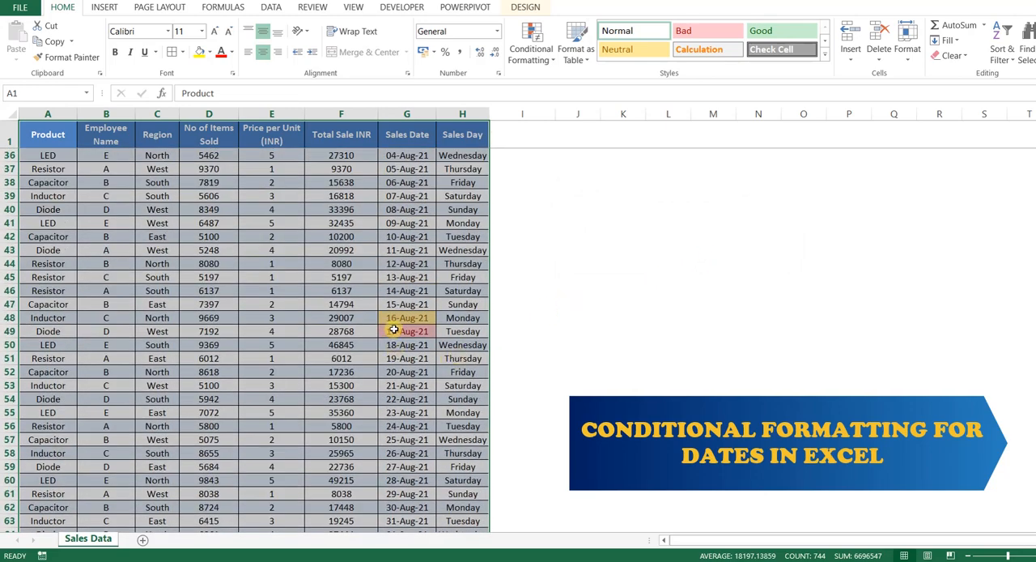
{"action": "left_click", "coordinate": [399, 332]}
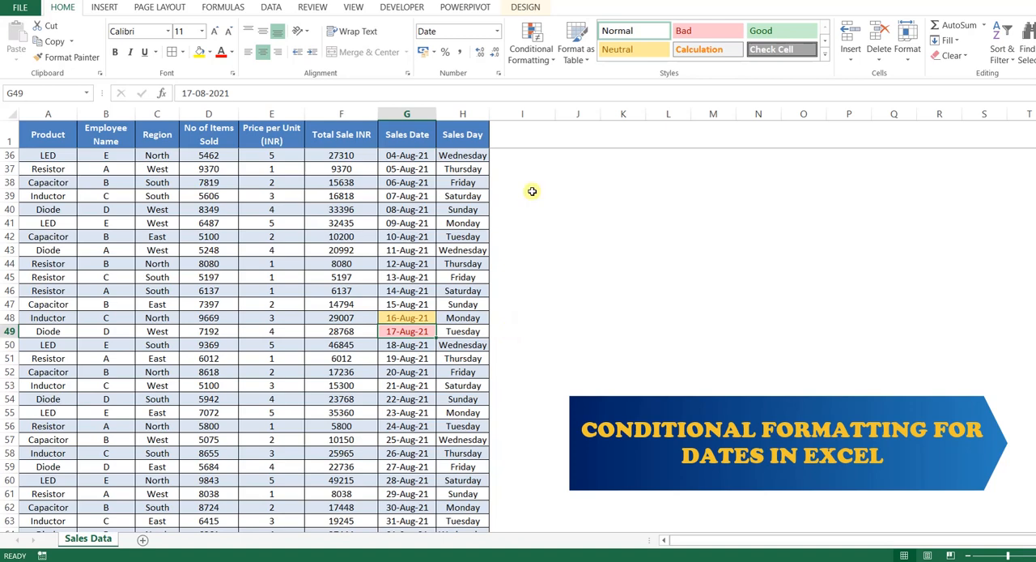
Try to highlight dates occurring Tomorrow with Green Fill with Dark Green Text while only the 17-Aug-21 cell is selected
{"action": "left_click", "coordinate": [532, 59]}
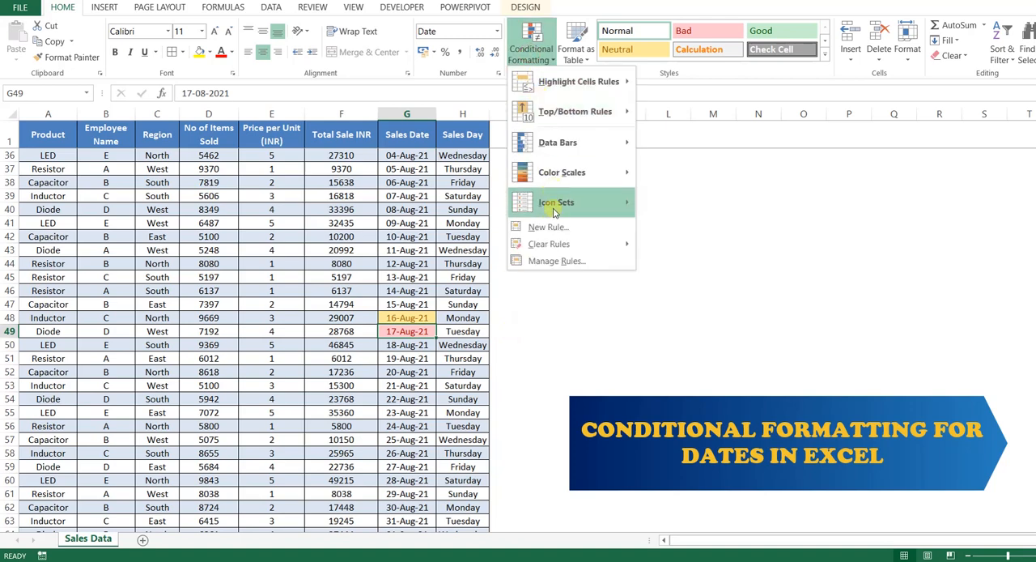
{"action": "mouse_move", "coordinate": [567, 82]}
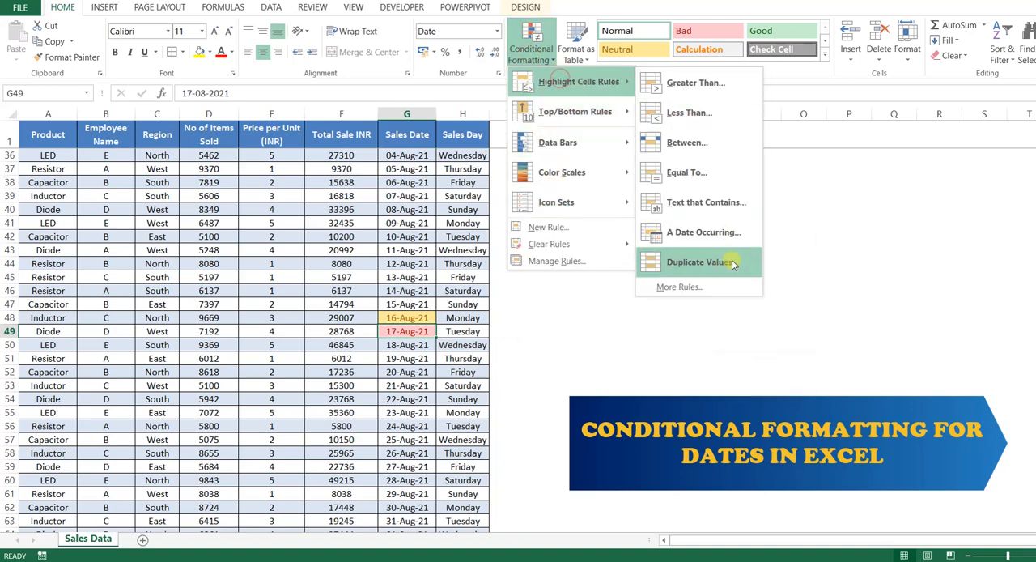
{"action": "left_click", "coordinate": [728, 233]}
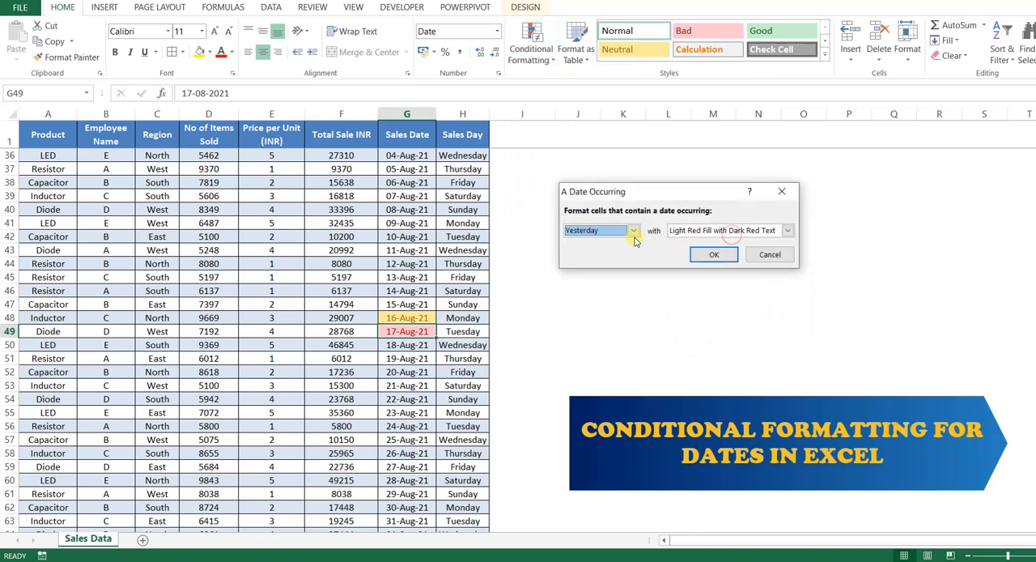
{"action": "left_click", "coordinate": [634, 231]}
{"action": "left_click", "coordinate": [609, 262]}
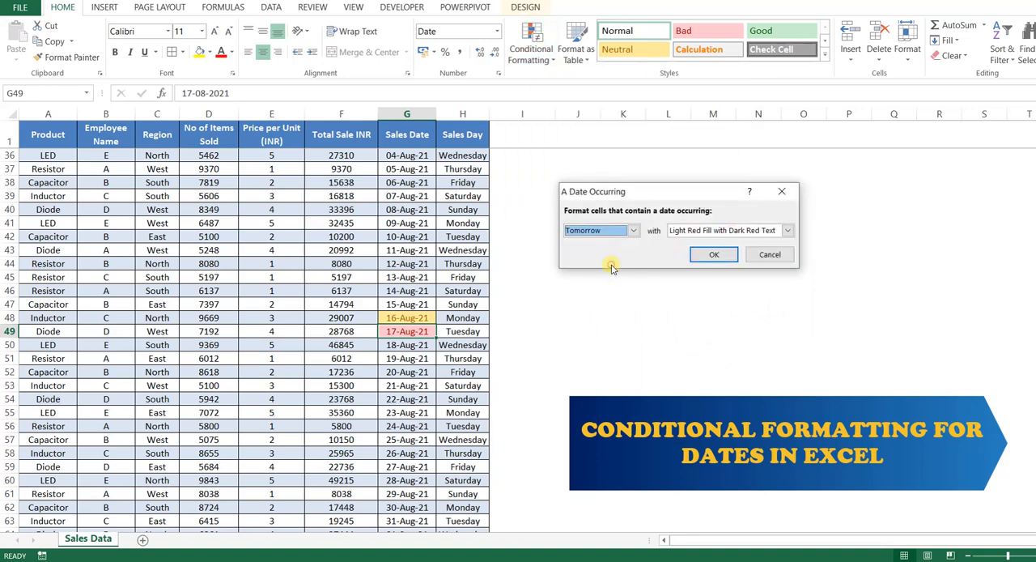
{"action": "left_click", "coordinate": [716, 230]}
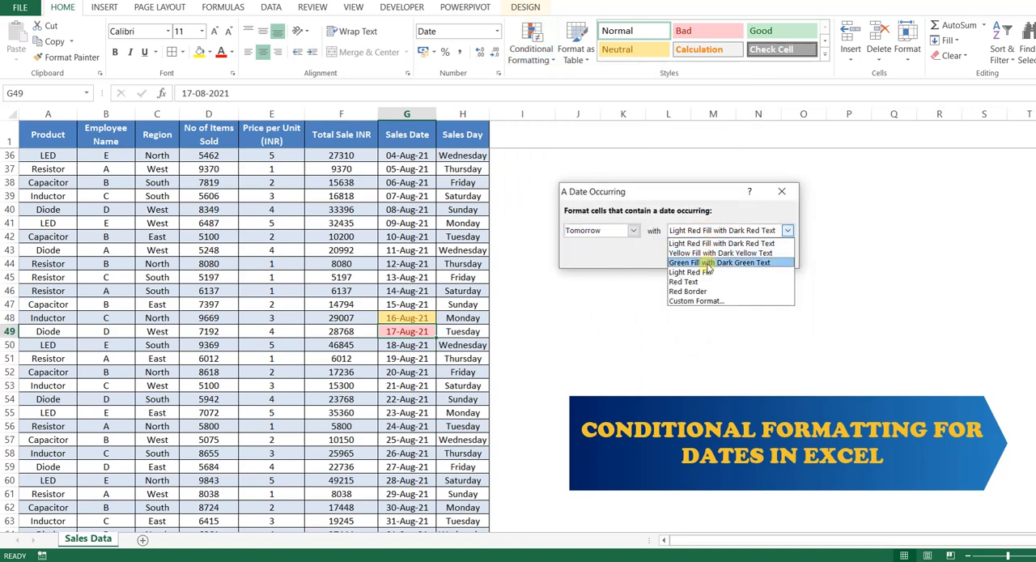
{"action": "left_click", "coordinate": [707, 264]}
{"action": "left_click", "coordinate": [705, 254]}
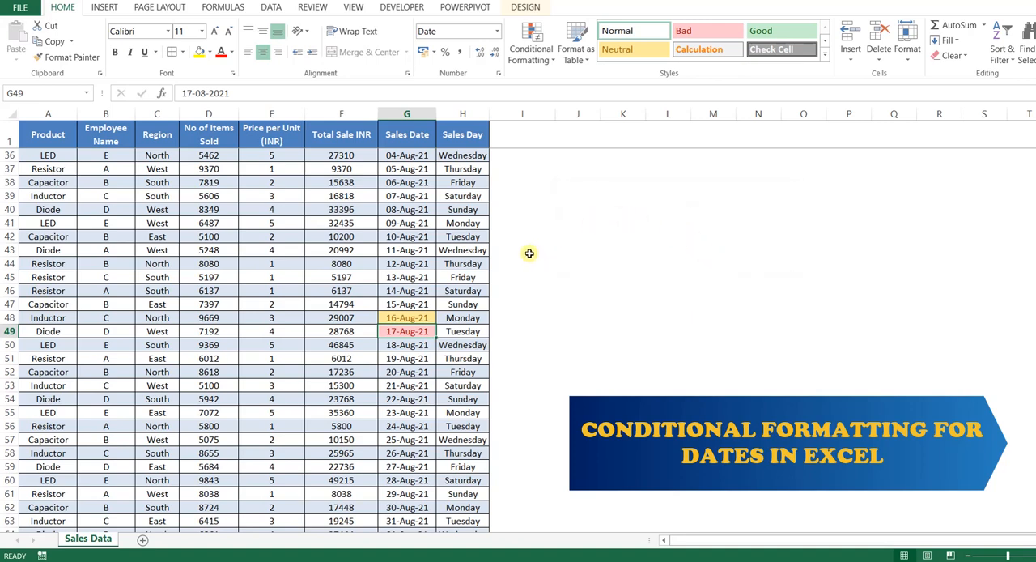
Select the whole sales table and highlight dates occurring Tomorrow with Green Fill with Dark Green Text
{"action": "left_click", "coordinate": [68, 136]}
{"action": "key", "text": "ctrl+shift+End"}
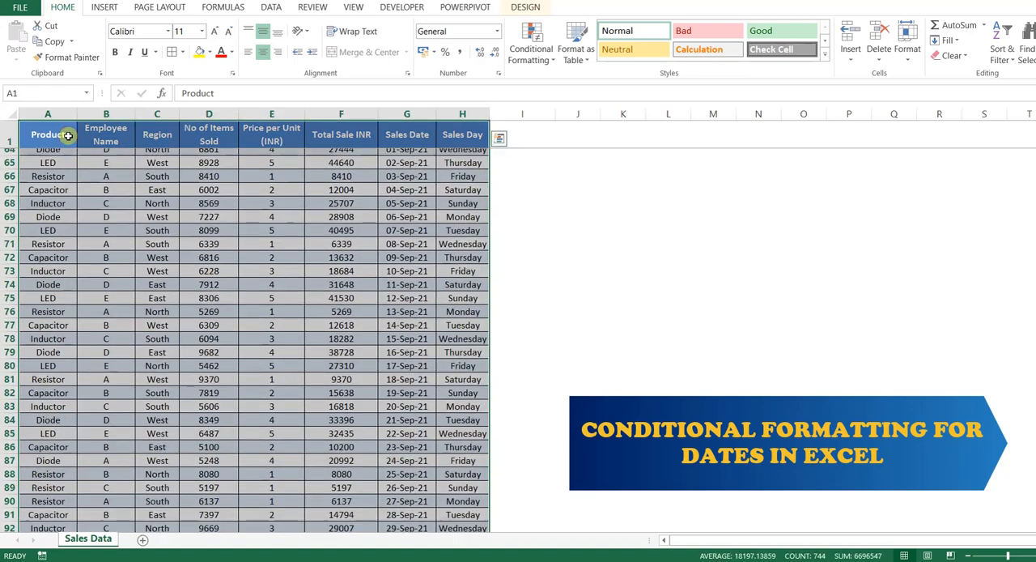
{"action": "scroll", "coordinate": [548, 200], "scroll_direction": "up", "scroll_amount": 10}
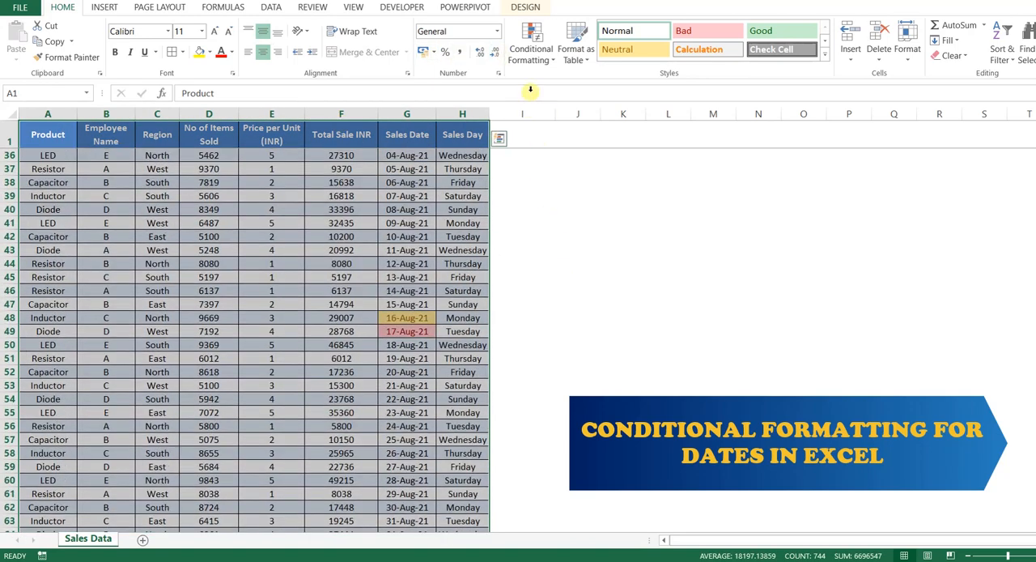
{"action": "left_click", "coordinate": [531, 44]}
{"action": "mouse_move", "coordinate": [611, 89]}
{"action": "left_click", "coordinate": [712, 234]}
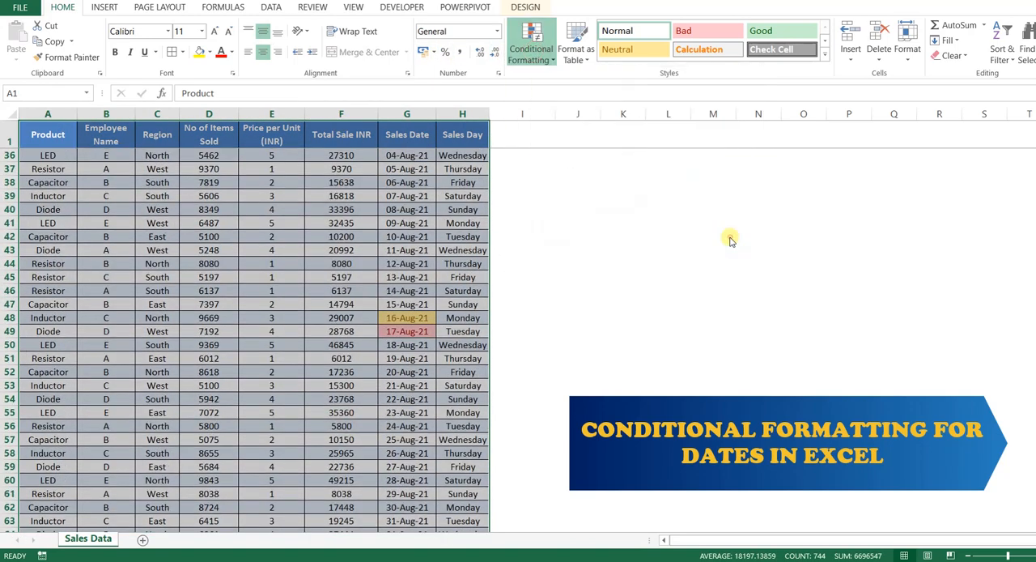
{"action": "left_click", "coordinate": [624, 233]}
{"action": "left_click", "coordinate": [590, 262]}
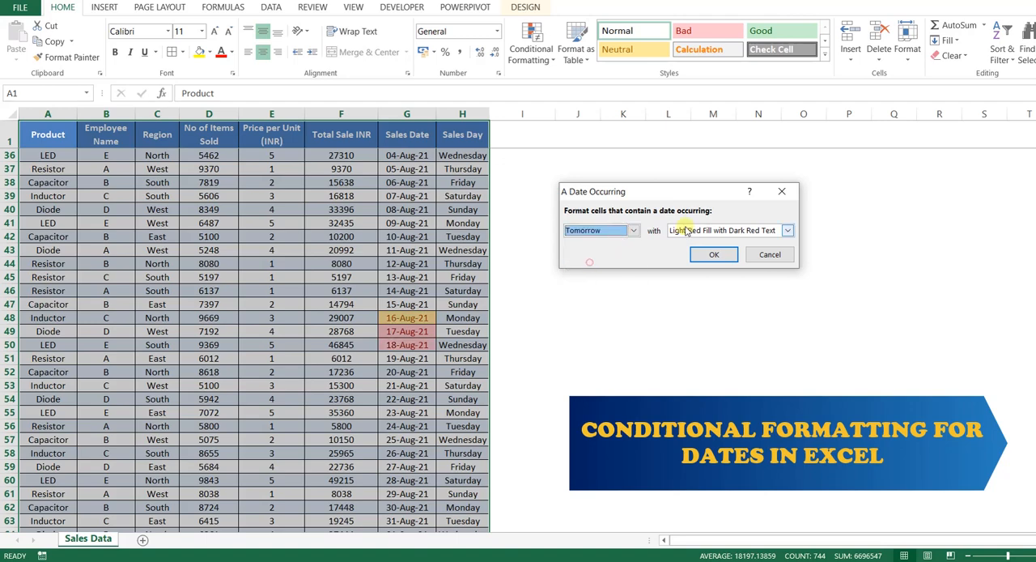
{"action": "left_click", "coordinate": [686, 229]}
{"action": "left_click", "coordinate": [684, 263]}
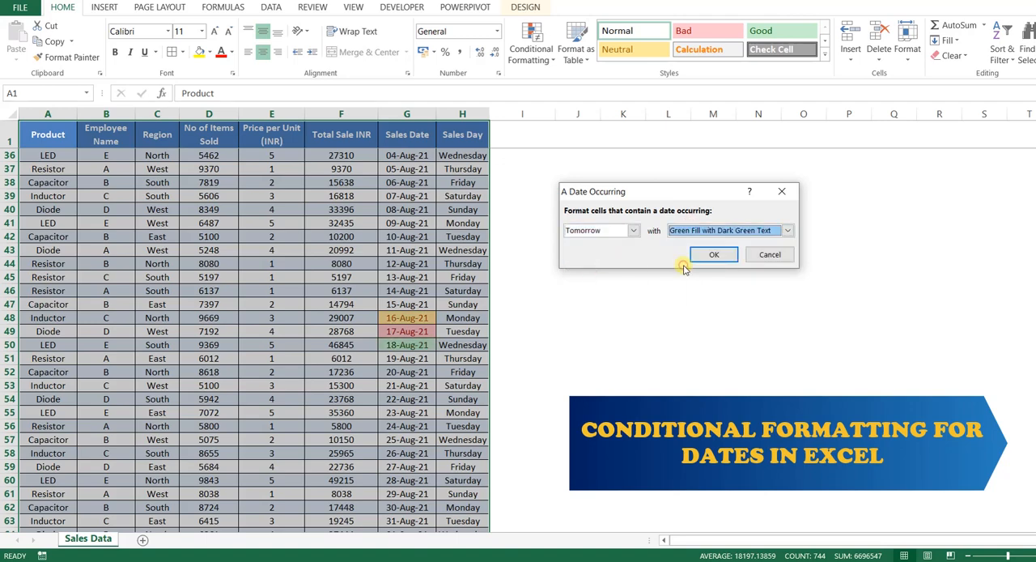
{"action": "left_click", "coordinate": [702, 255]}
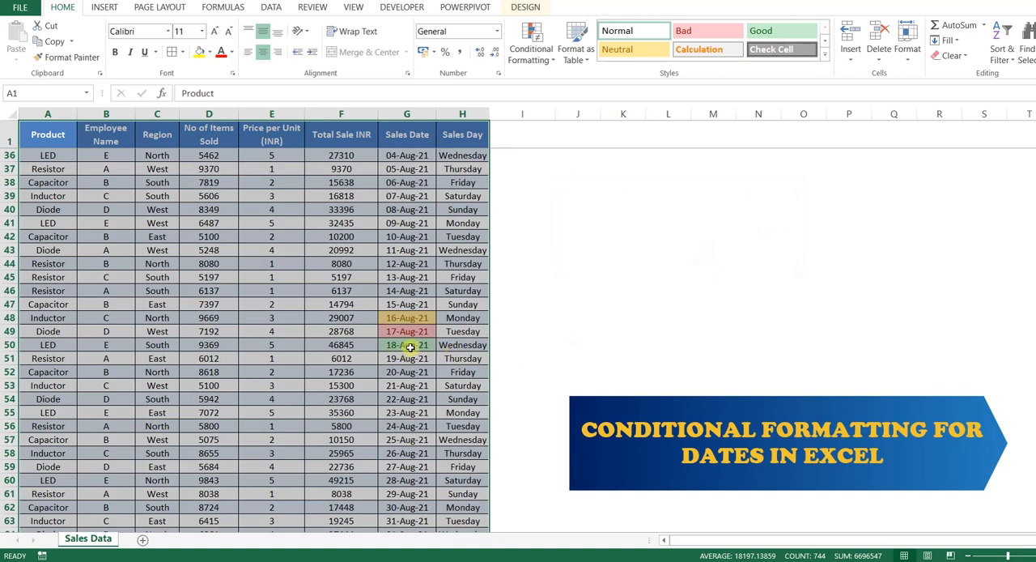
Start another A Date Occurring rule on the table for In the last 7 days with Yellow Fill with Dark Yellow Text
{"action": "left_click", "coordinate": [538, 54]}
{"action": "mouse_move", "coordinate": [545, 85]}
{"action": "left_click", "coordinate": [695, 233]}
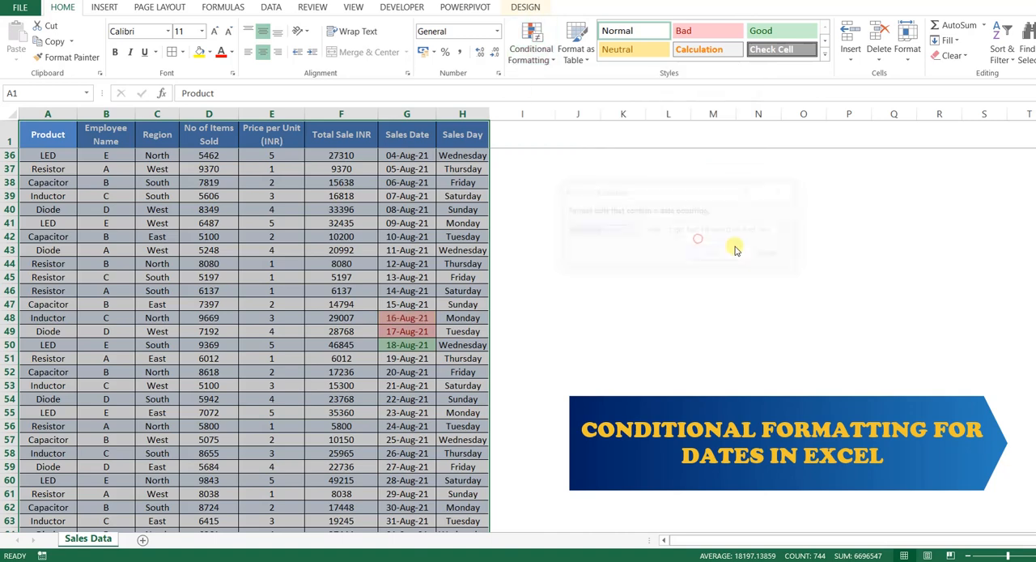
{"action": "left_click", "coordinate": [607, 232]}
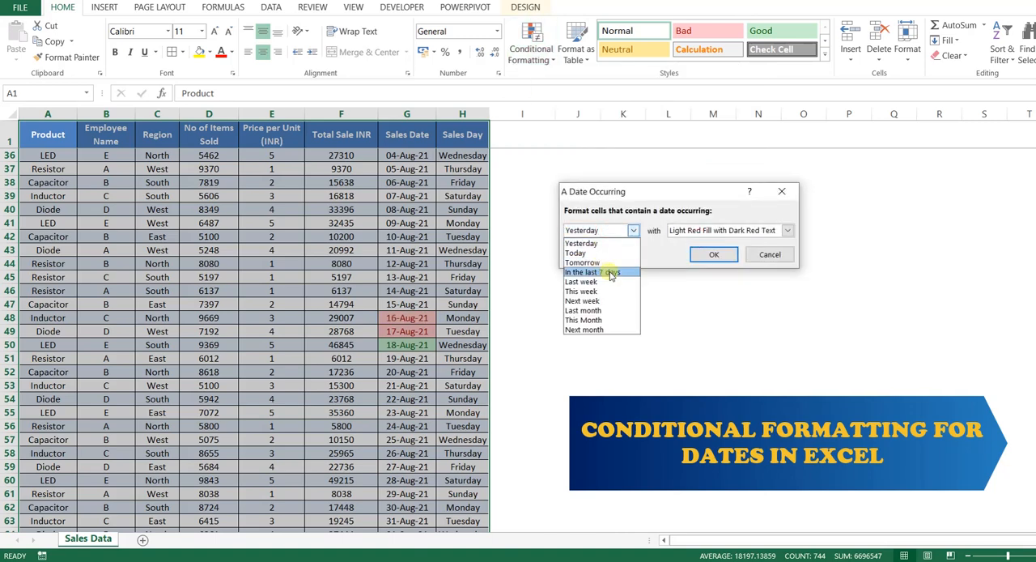
{"action": "left_click", "coordinate": [611, 276]}
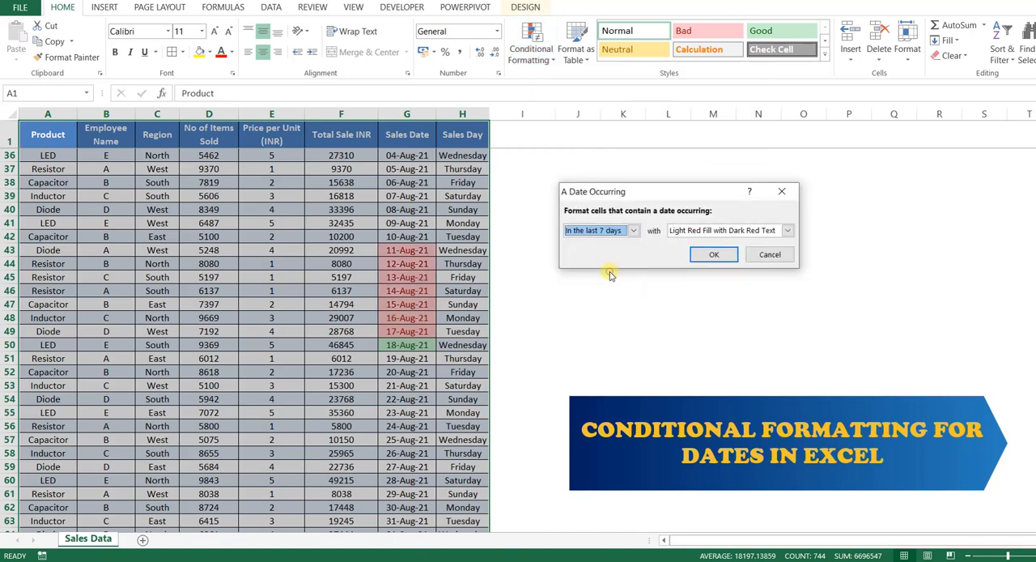
{"action": "left_click", "coordinate": [738, 231]}
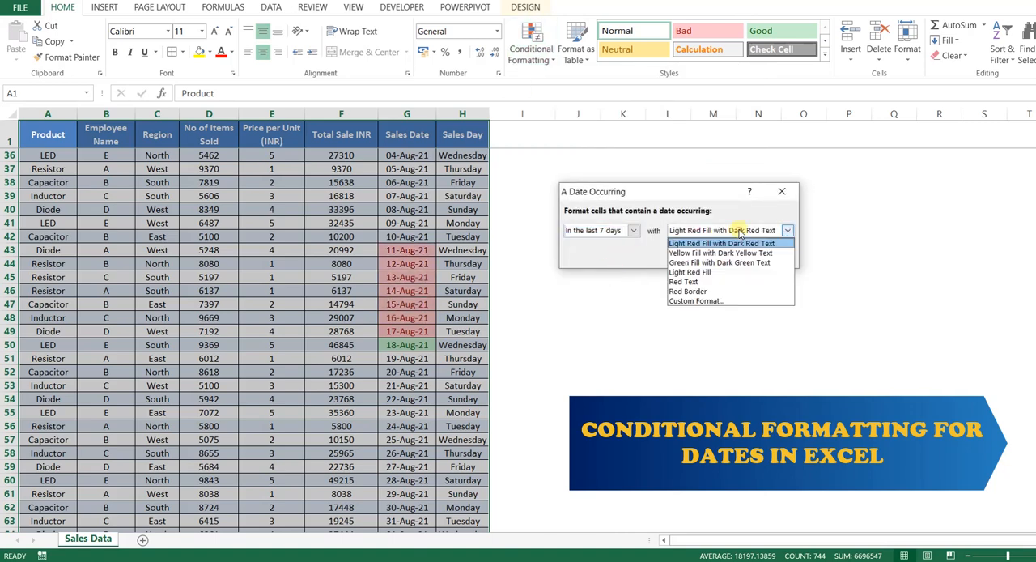
{"action": "left_click", "coordinate": [695, 272]}
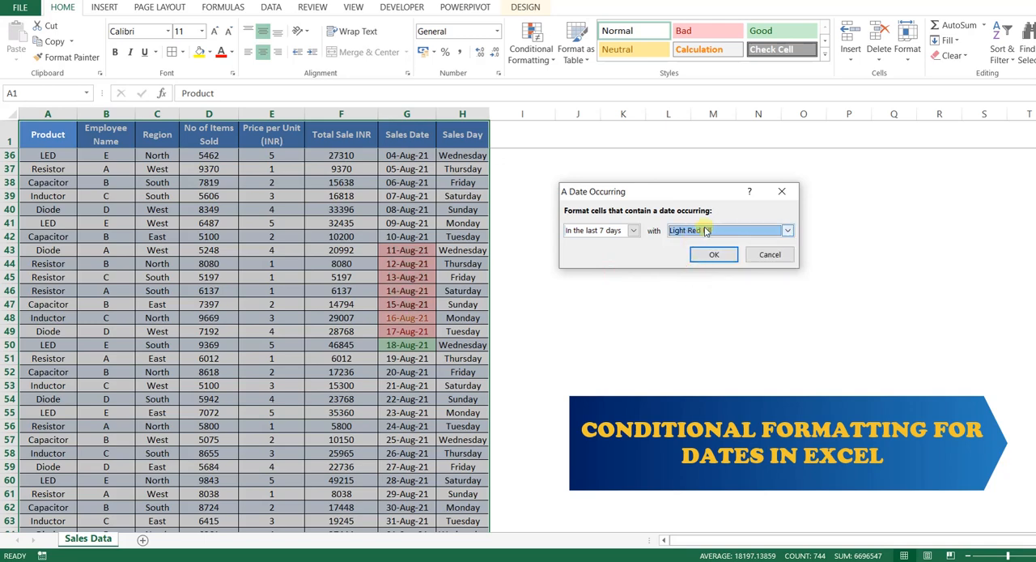
{"action": "left_click", "coordinate": [693, 234]}
{"action": "left_click", "coordinate": [694, 254]}
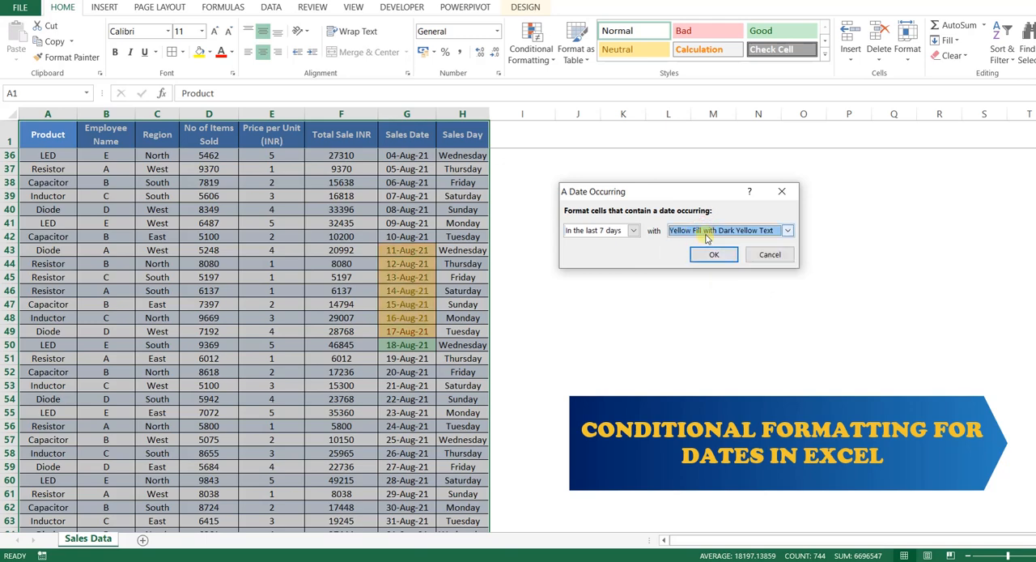
{"action": "left_click", "coordinate": [634, 231]}
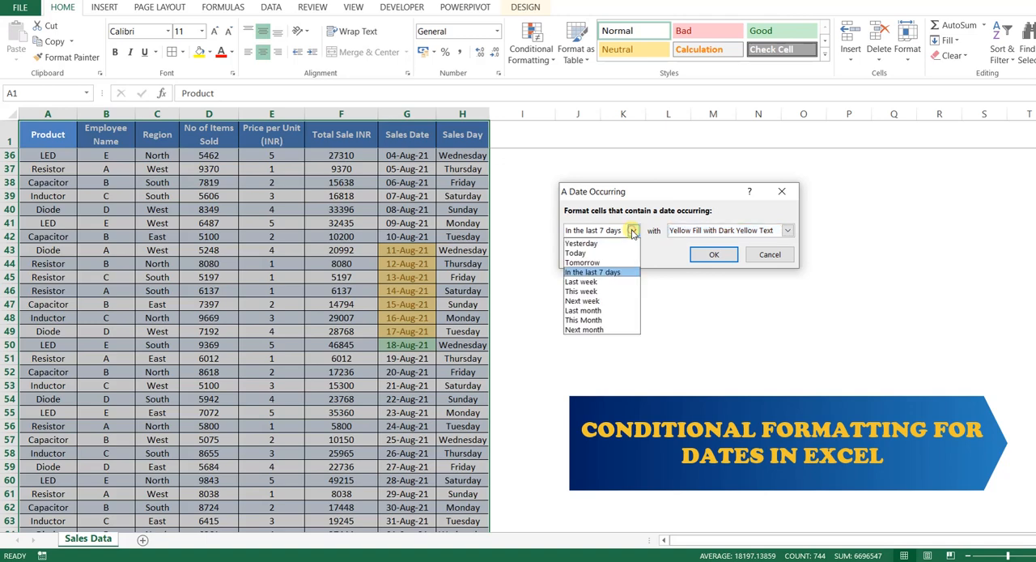
{"action": "left_click", "coordinate": [615, 274]}
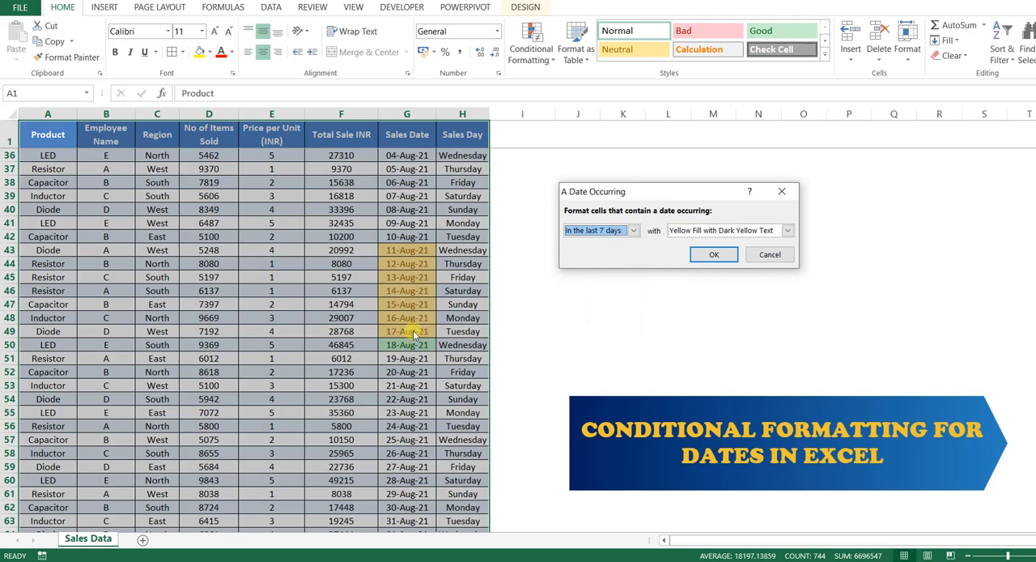
Preview Last week, This week and Next week as the rule's date period with Yellow Fill with Dark Yellow Text
{"action": "left_click", "coordinate": [629, 230]}
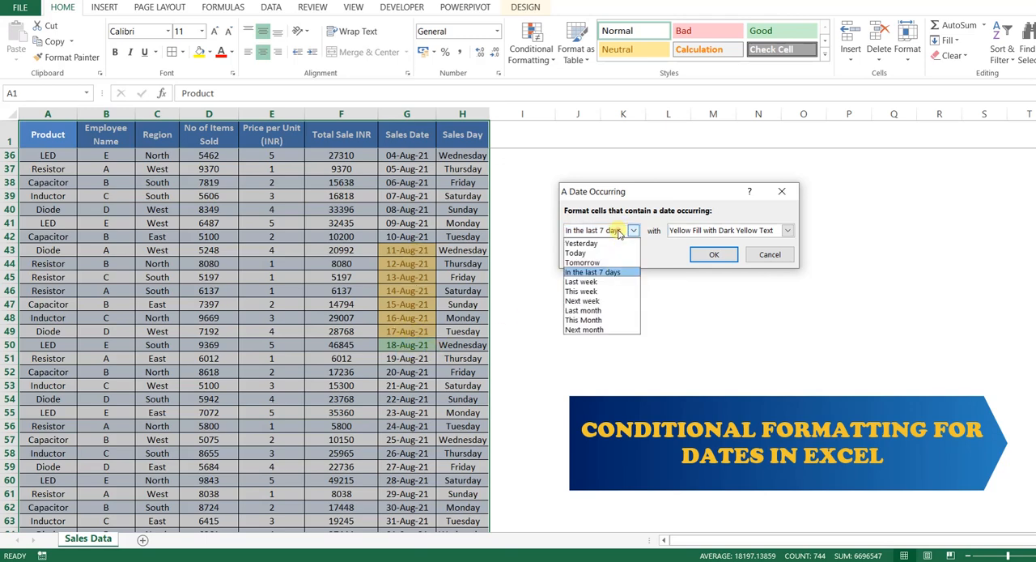
{"action": "left_click", "coordinate": [590, 285]}
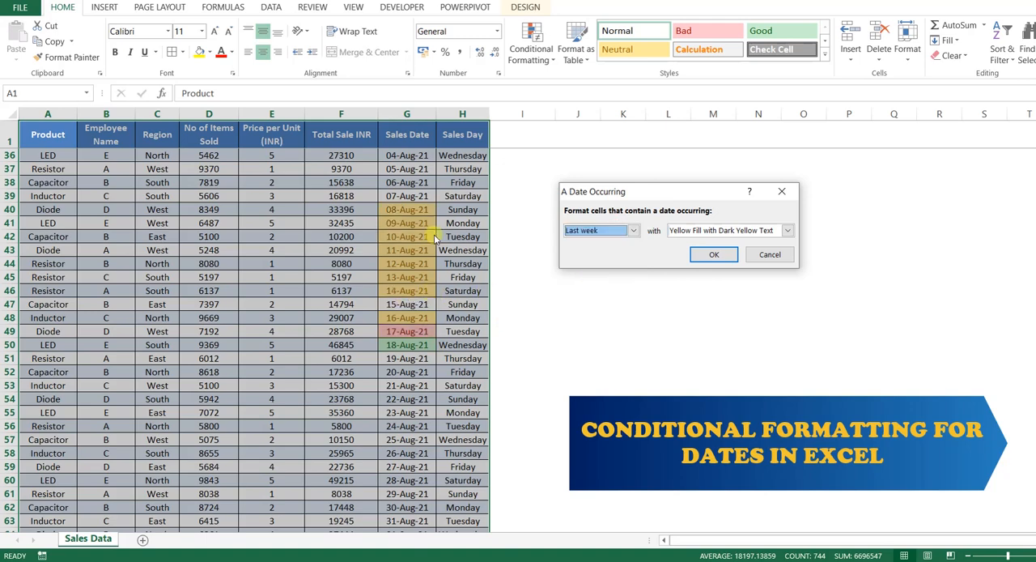
{"action": "left_click", "coordinate": [612, 233]}
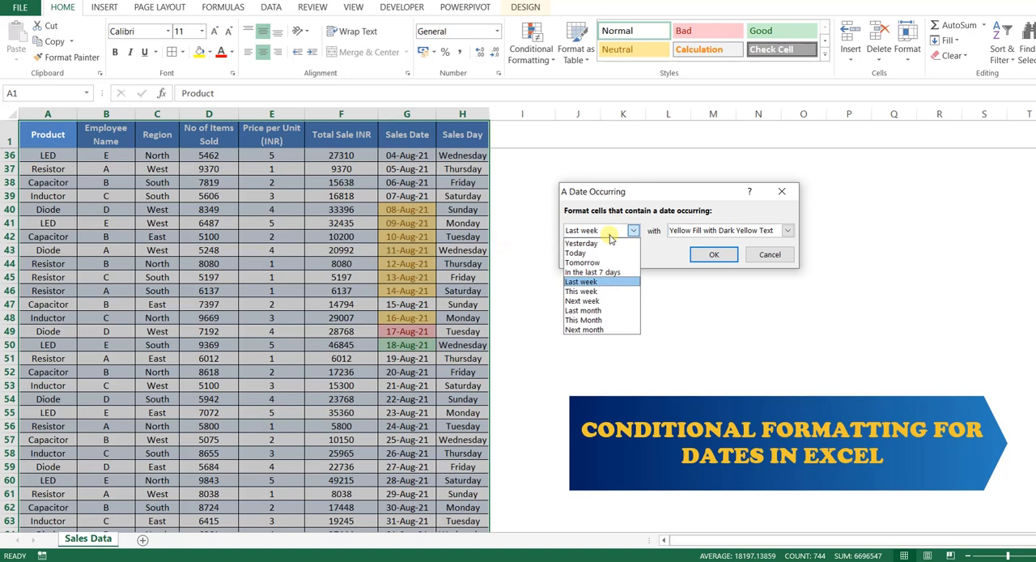
{"action": "left_click", "coordinate": [585, 293]}
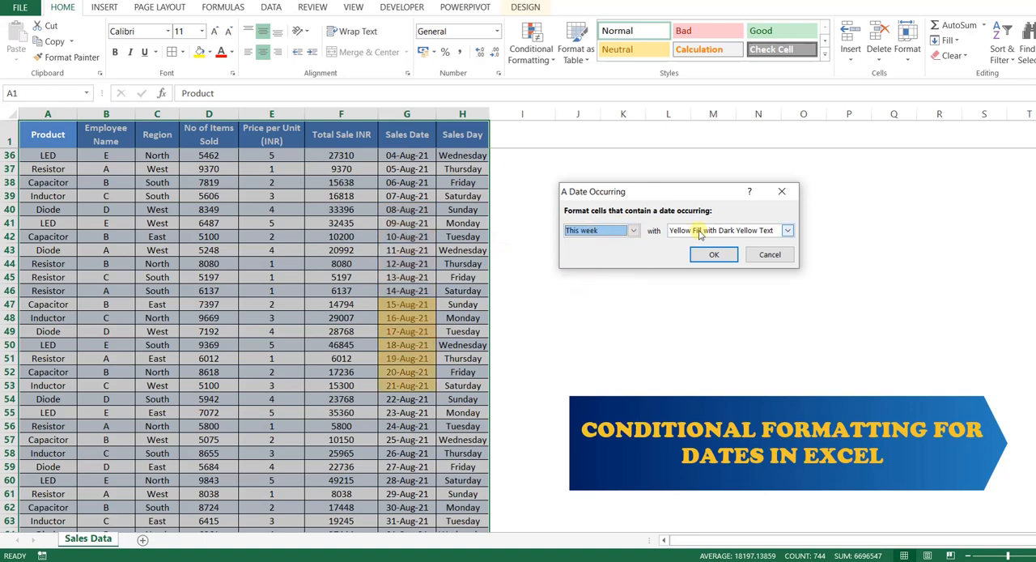
{"action": "left_click", "coordinate": [607, 232]}
{"action": "left_click", "coordinate": [594, 301]}
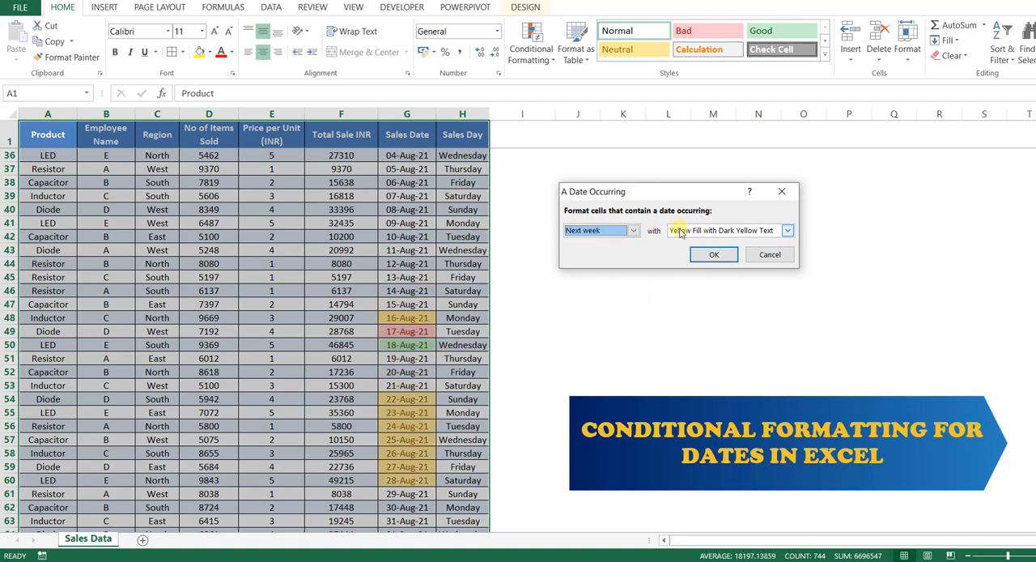
Highlight dates occurring Last month with Yellow Fill with Dark Yellow Text and review the formatted Sales Date cells
{"action": "left_click", "coordinate": [623, 231]}
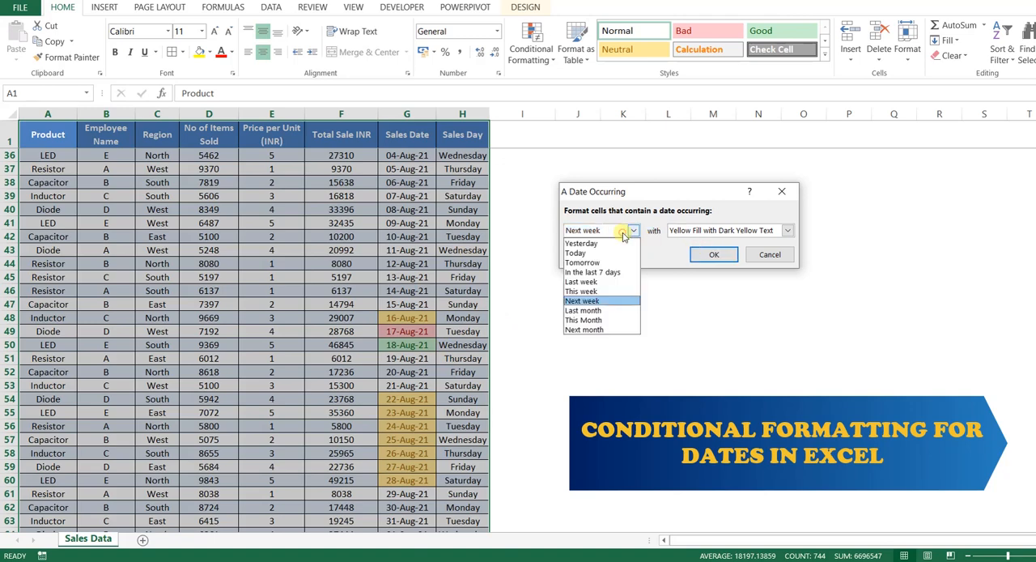
{"action": "left_click", "coordinate": [598, 310]}
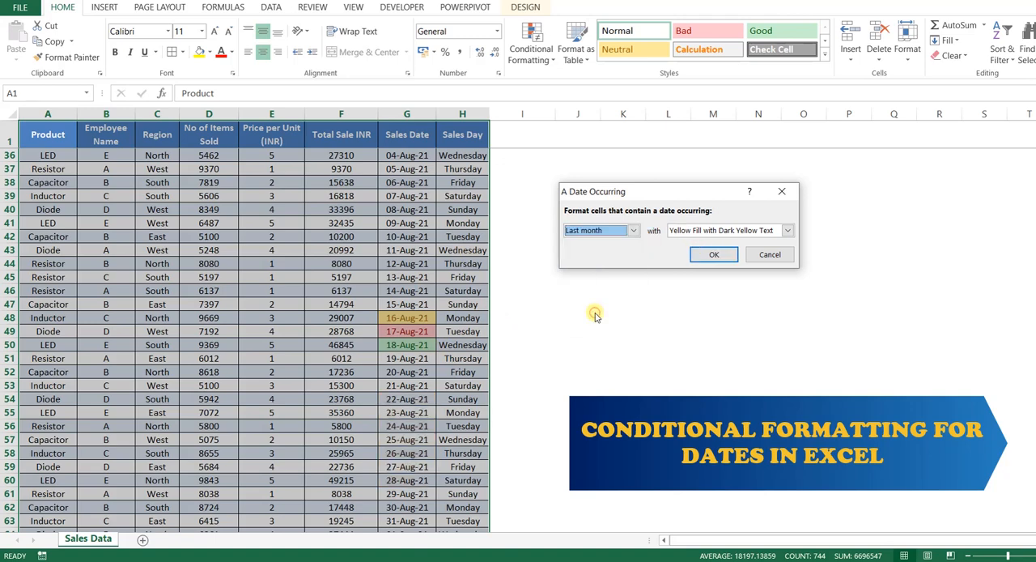
{"action": "left_click", "coordinate": [711, 255]}
{"action": "scroll", "coordinate": [498, 332], "scroll_direction": "up", "scroll_amount": 8}
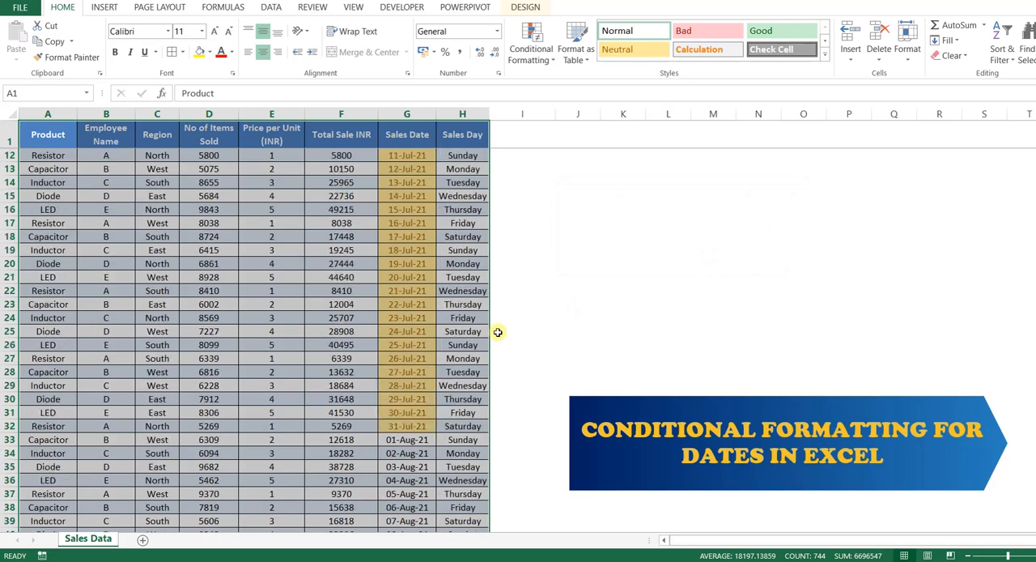
{"action": "scroll", "coordinate": [498, 332], "scroll_direction": "down", "scroll_amount": 2}
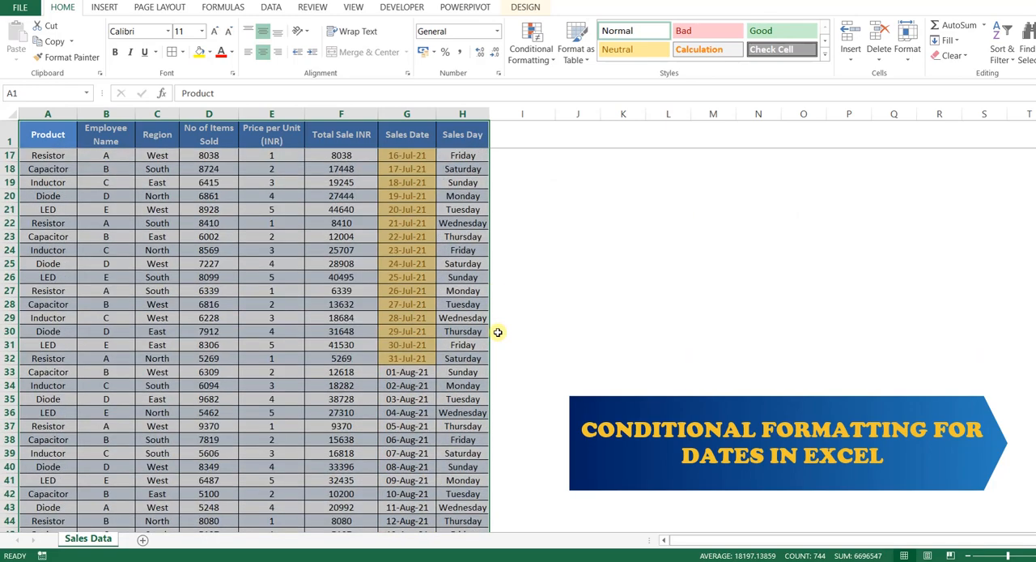
{"action": "scroll", "coordinate": [498, 332], "scroll_direction": "up", "scroll_amount": 5}
Add an A Date Occurring rule to the sales table that highlights This Month with Light Red Fill with Dark Red Text
{"action": "left_click", "coordinate": [532, 47]}
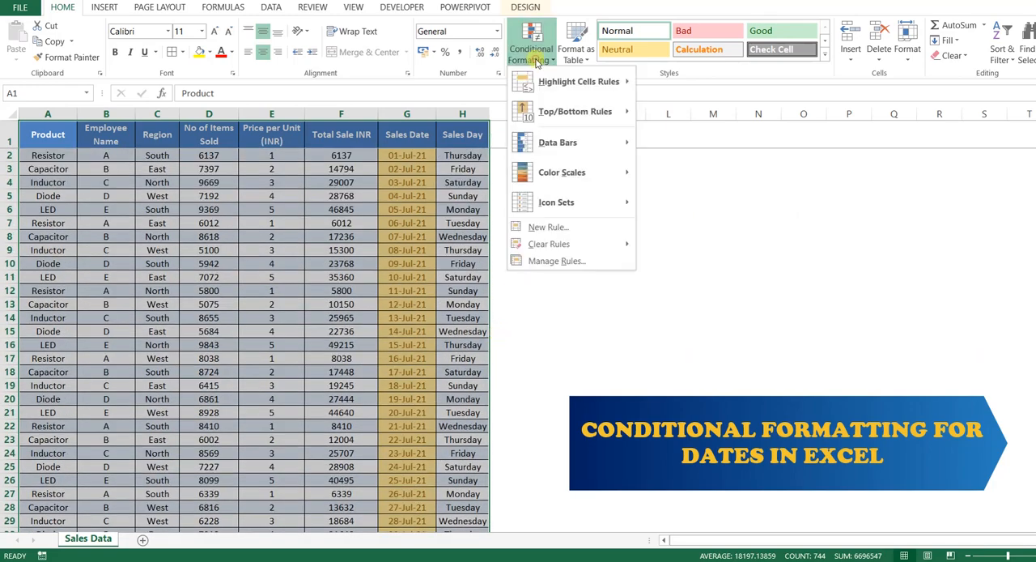
{"action": "mouse_move", "coordinate": [551, 84]}
{"action": "left_click", "coordinate": [696, 234]}
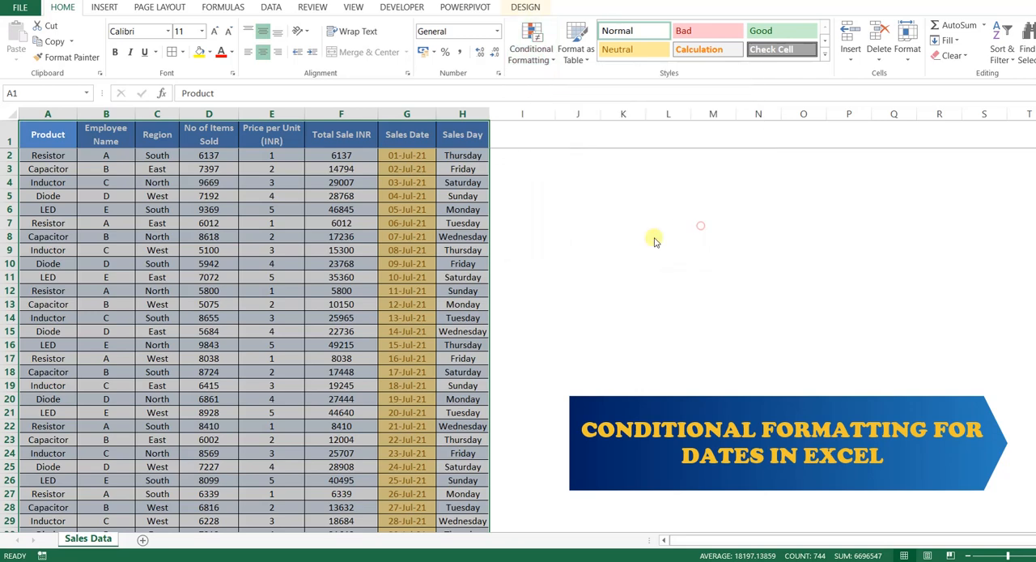
{"action": "left_click", "coordinate": [597, 231]}
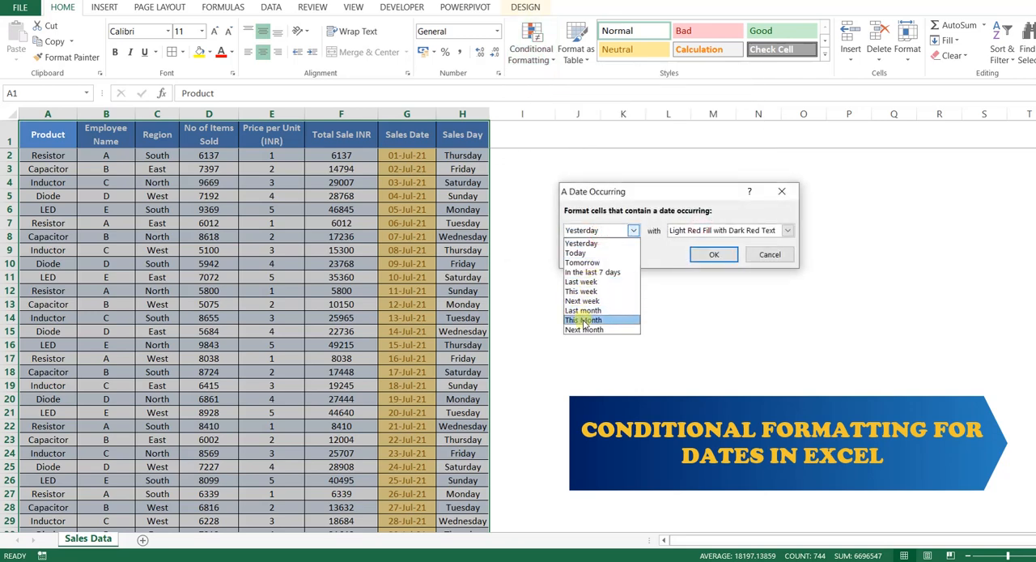
{"action": "left_click", "coordinate": [584, 320]}
{"action": "left_click", "coordinate": [684, 231]}
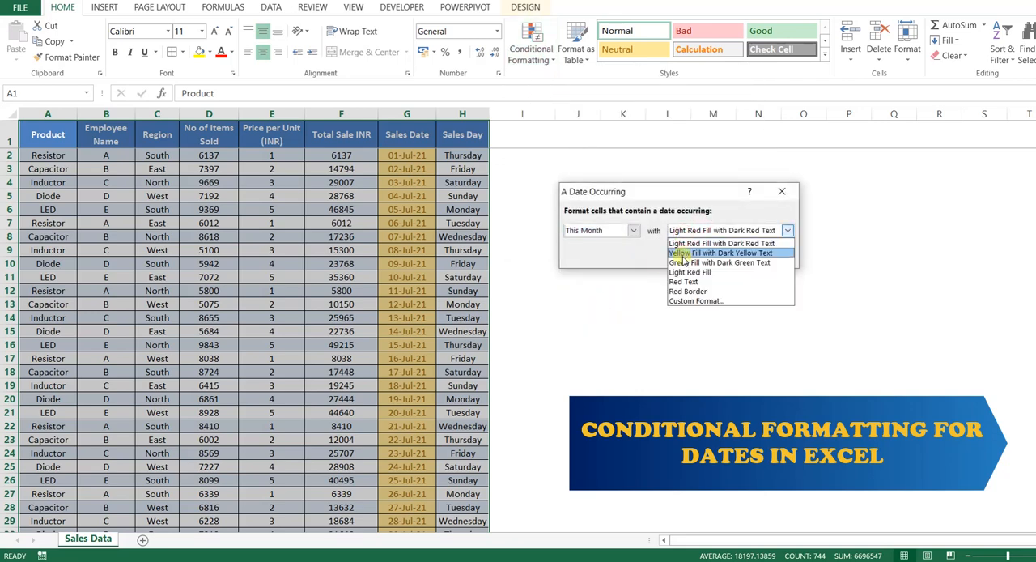
{"action": "left_click", "coordinate": [683, 244]}
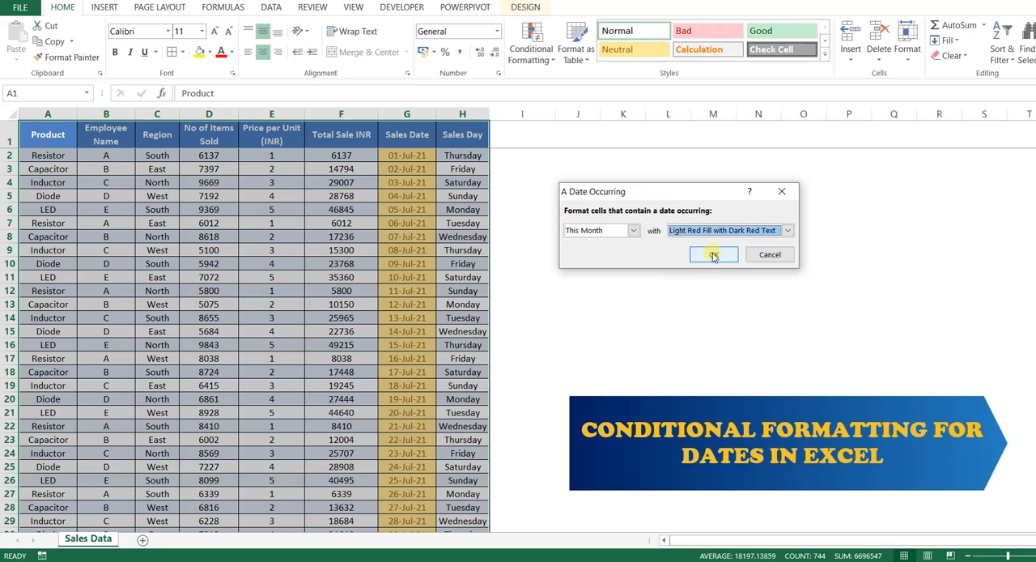
{"action": "key", "text": "Down"}
{"action": "key", "text": "Down"}
{"action": "key", "text": "Down"}
{"action": "key", "text": "Down"}
{"action": "key", "text": "Down"}
{"action": "left_click", "coordinate": [688, 230]}
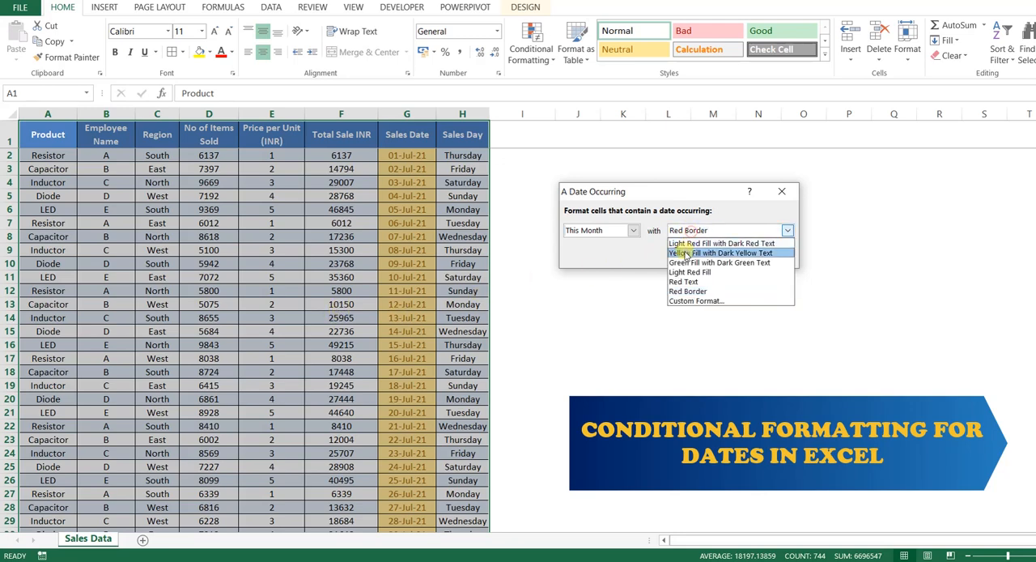
{"action": "left_click", "coordinate": [684, 243]}
{"action": "left_click", "coordinate": [704, 255]}
{"action": "scroll", "coordinate": [382, 359], "scroll_direction": "down", "scroll_amount": 9}
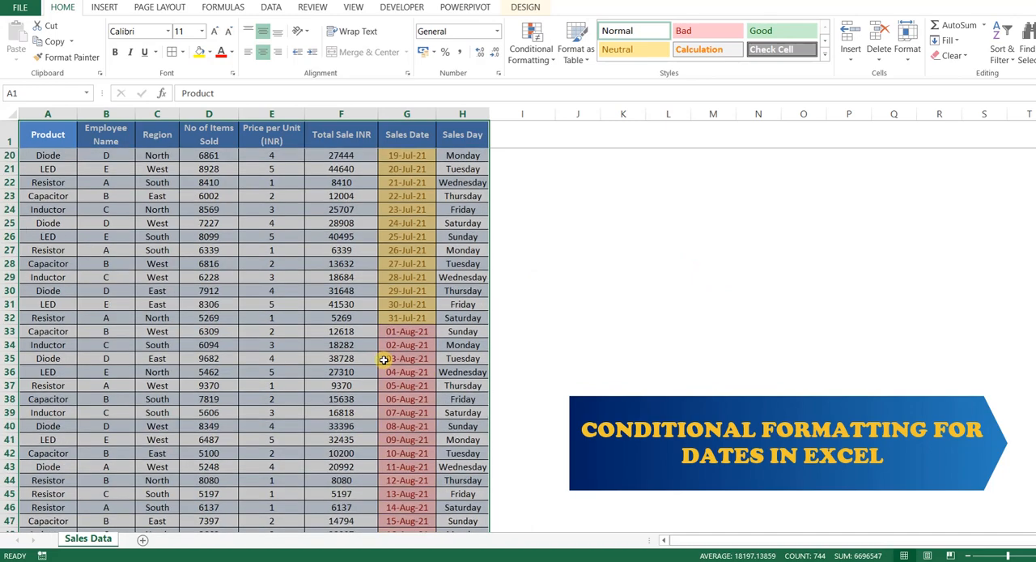
{"action": "scroll", "coordinate": [412, 394], "scroll_direction": "down", "scroll_amount": 8}
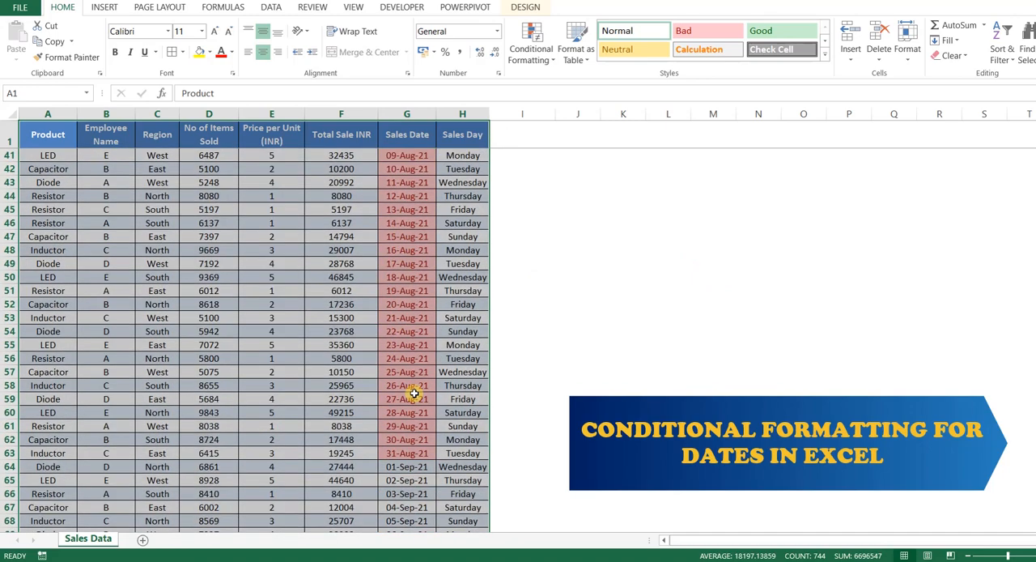
Add another A Date Occurring rule that highlights Next month with Green Fill with Dark Green Text, and review the Sales Date column
{"action": "scroll", "coordinate": [413, 393], "scroll_direction": "down", "scroll_amount": 2}
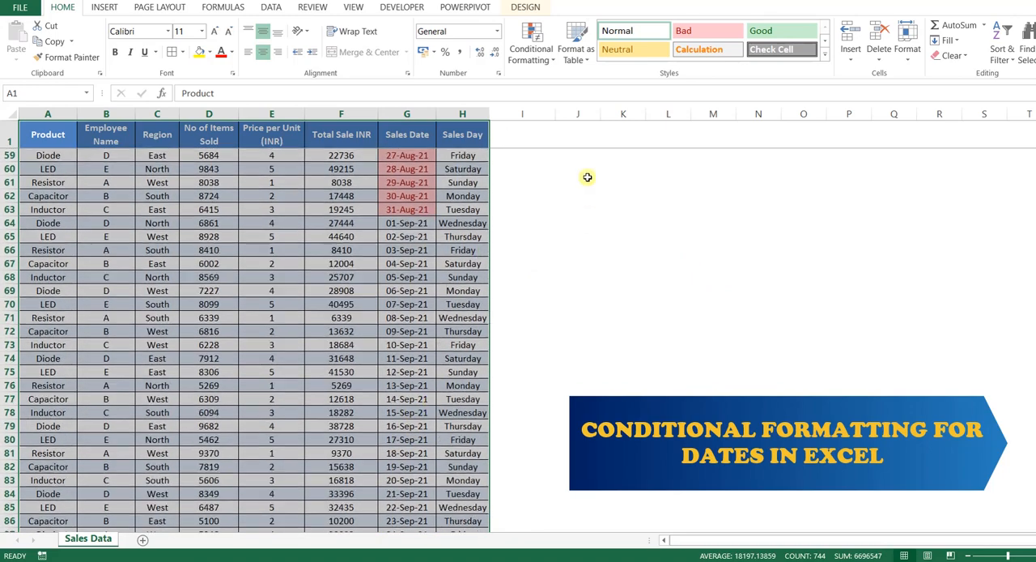
{"action": "left_click", "coordinate": [531, 50]}
{"action": "mouse_move", "coordinate": [579, 82]}
{"action": "left_click", "coordinate": [680, 232]}
{"action": "left_click", "coordinate": [617, 231]}
{"action": "left_click", "coordinate": [587, 329]}
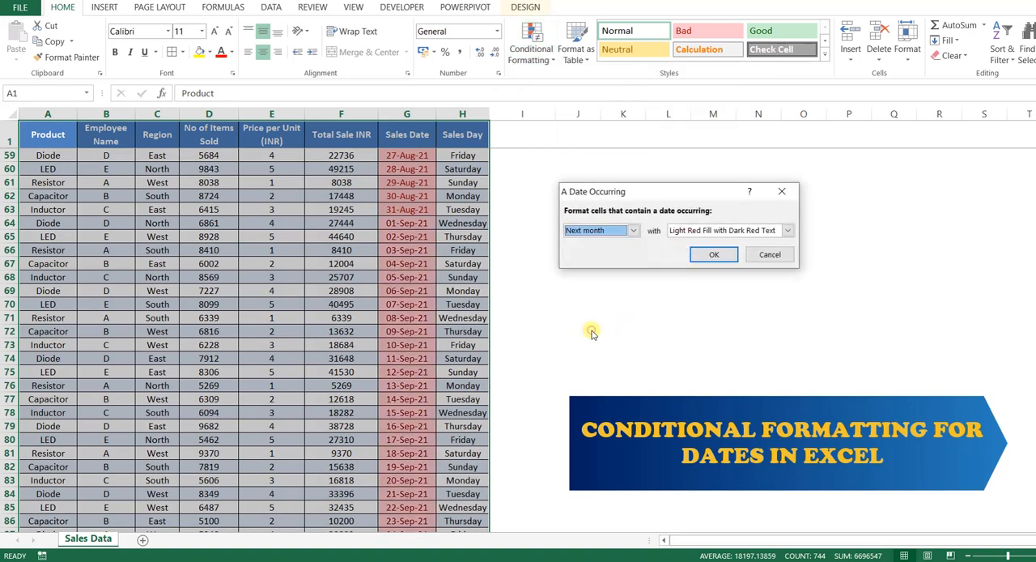
{"action": "left_click", "coordinate": [707, 230]}
{"action": "left_click", "coordinate": [696, 262]}
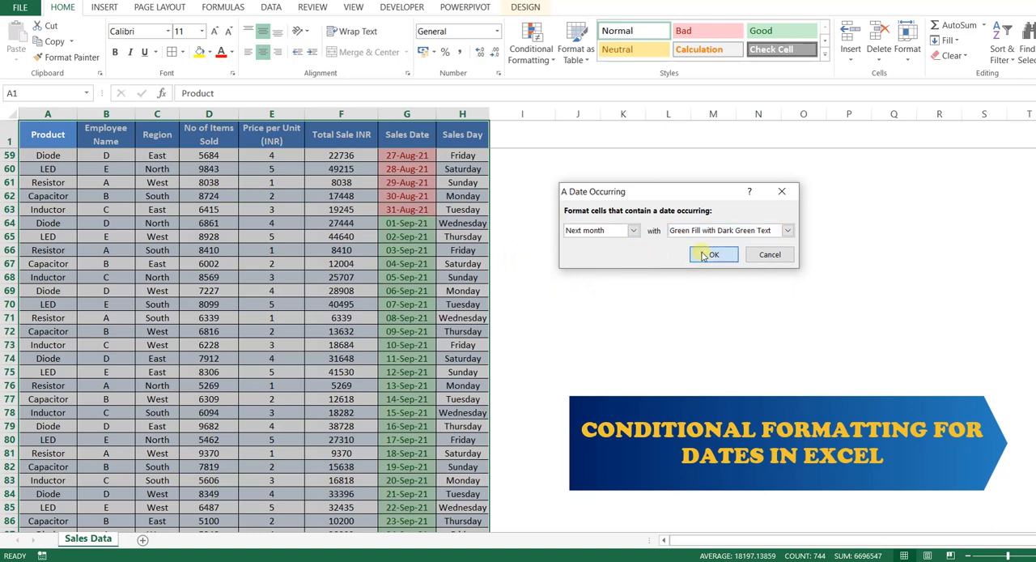
{"action": "left_click", "coordinate": [703, 256]}
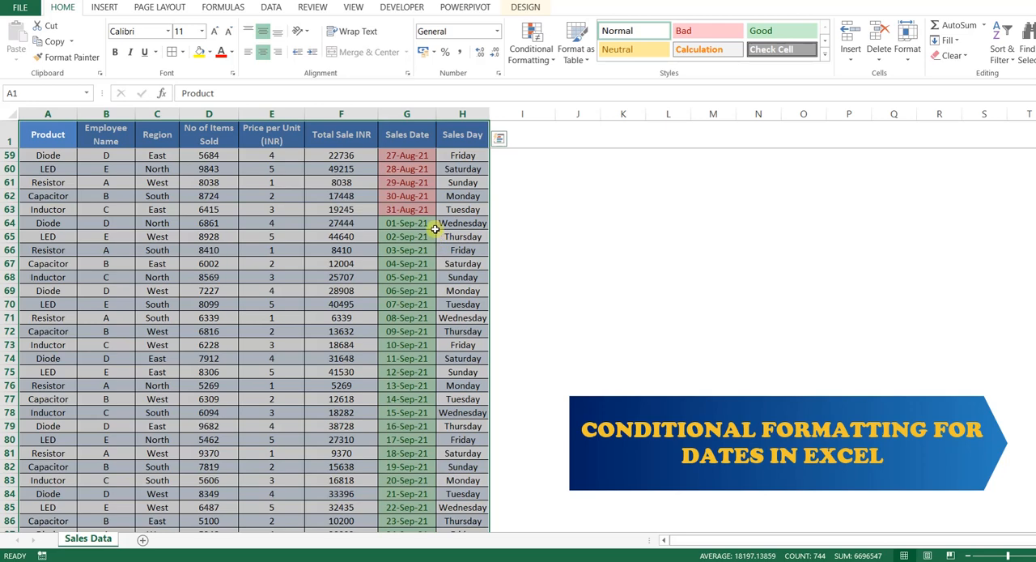
{"action": "scroll", "coordinate": [435, 231], "scroll_direction": "up", "scroll_amount": 7}
{"action": "scroll", "coordinate": [435, 229], "scroll_direction": "up", "scroll_amount": 12}
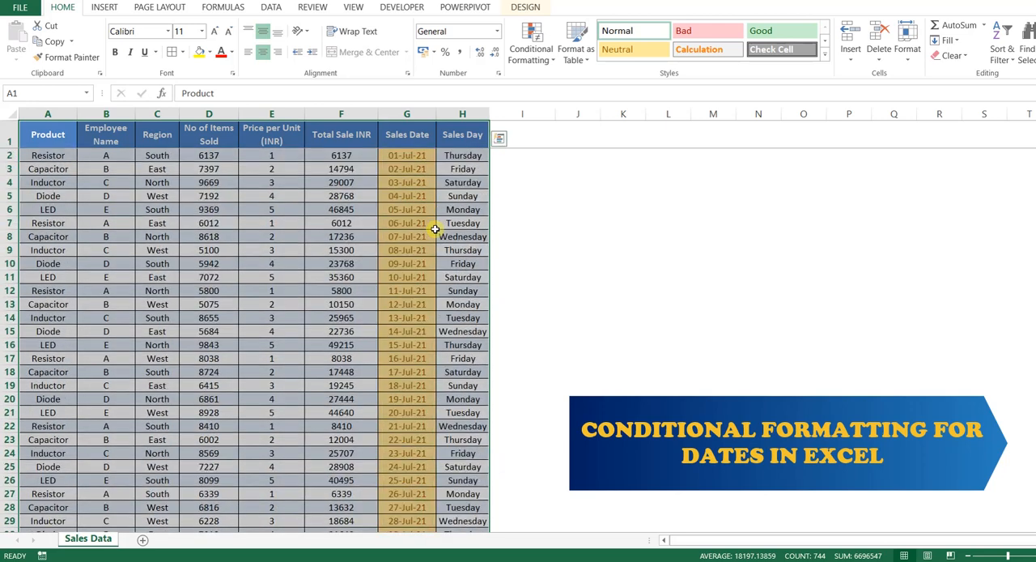